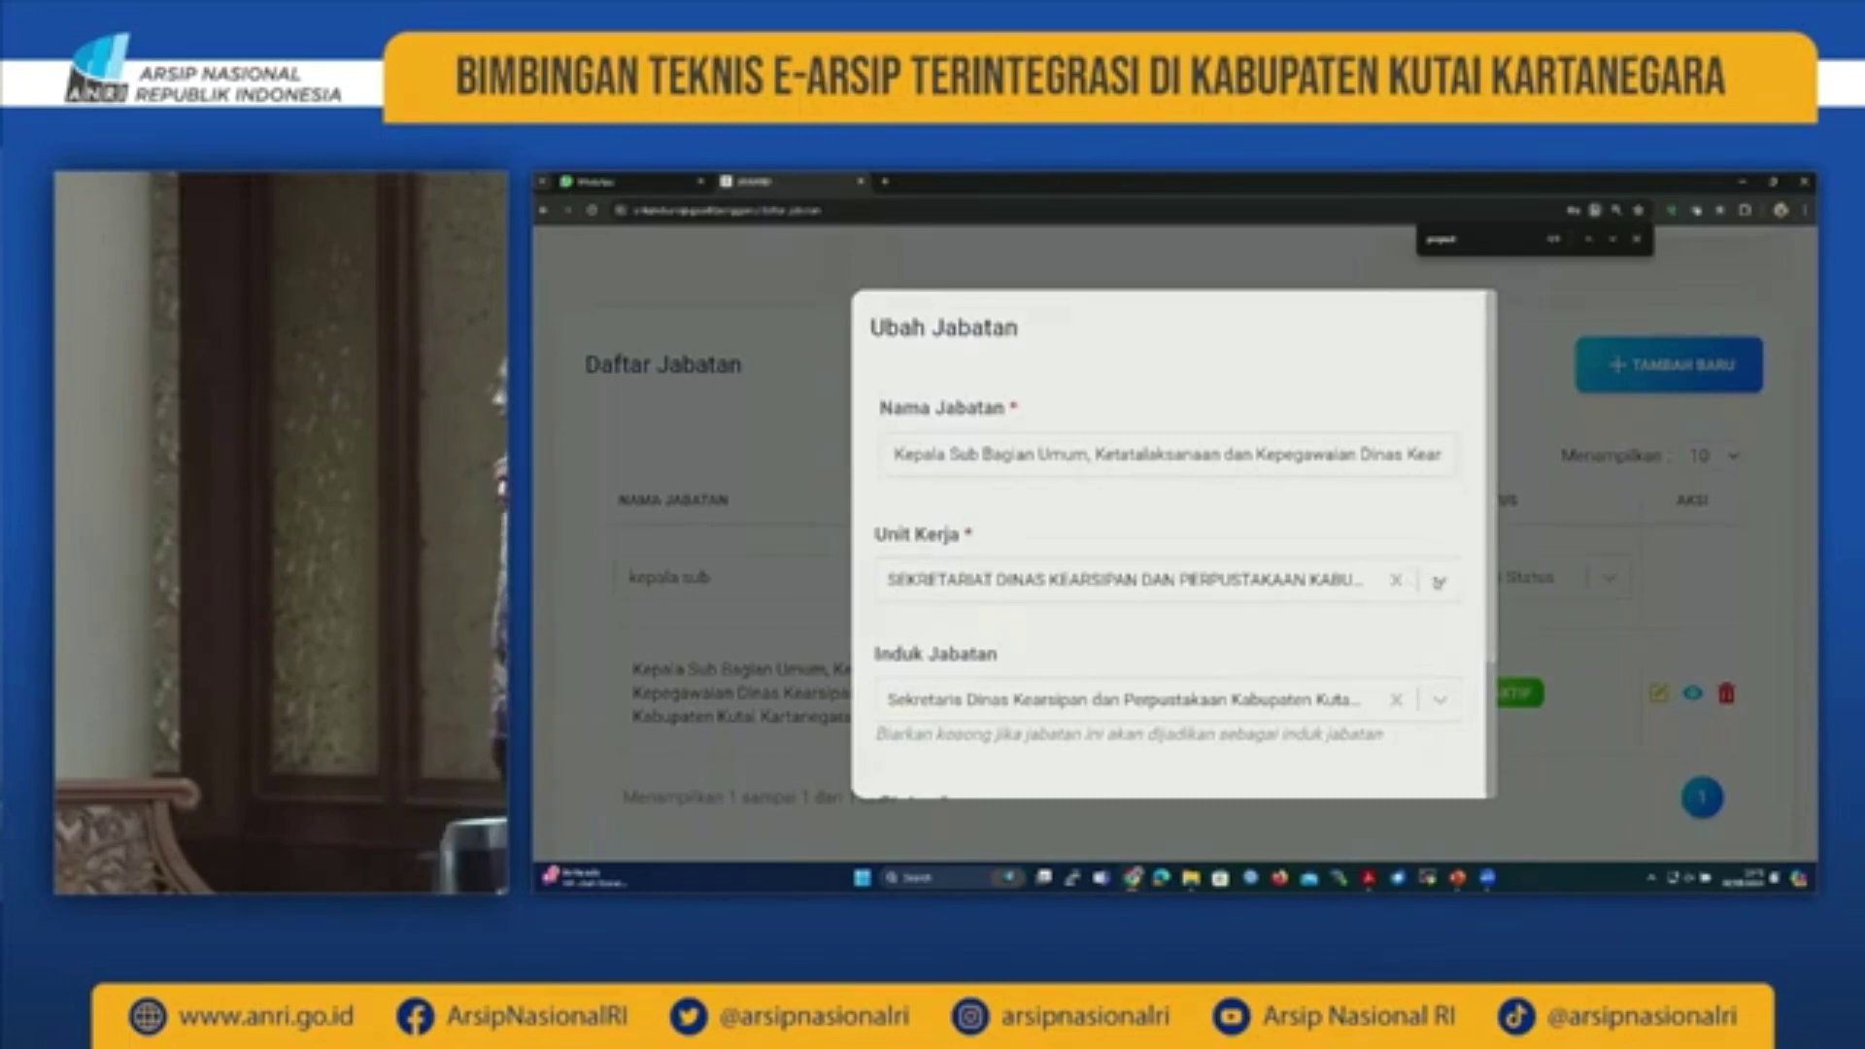
Step: Change the position's Unit Kerja to the Sub Bagian Umum, Ketatalaksanaan dan Kepegawaian unit of Dinas Kearsipan dan Perpustakaan, found by searching "perpustakaan"
click(1439, 582)
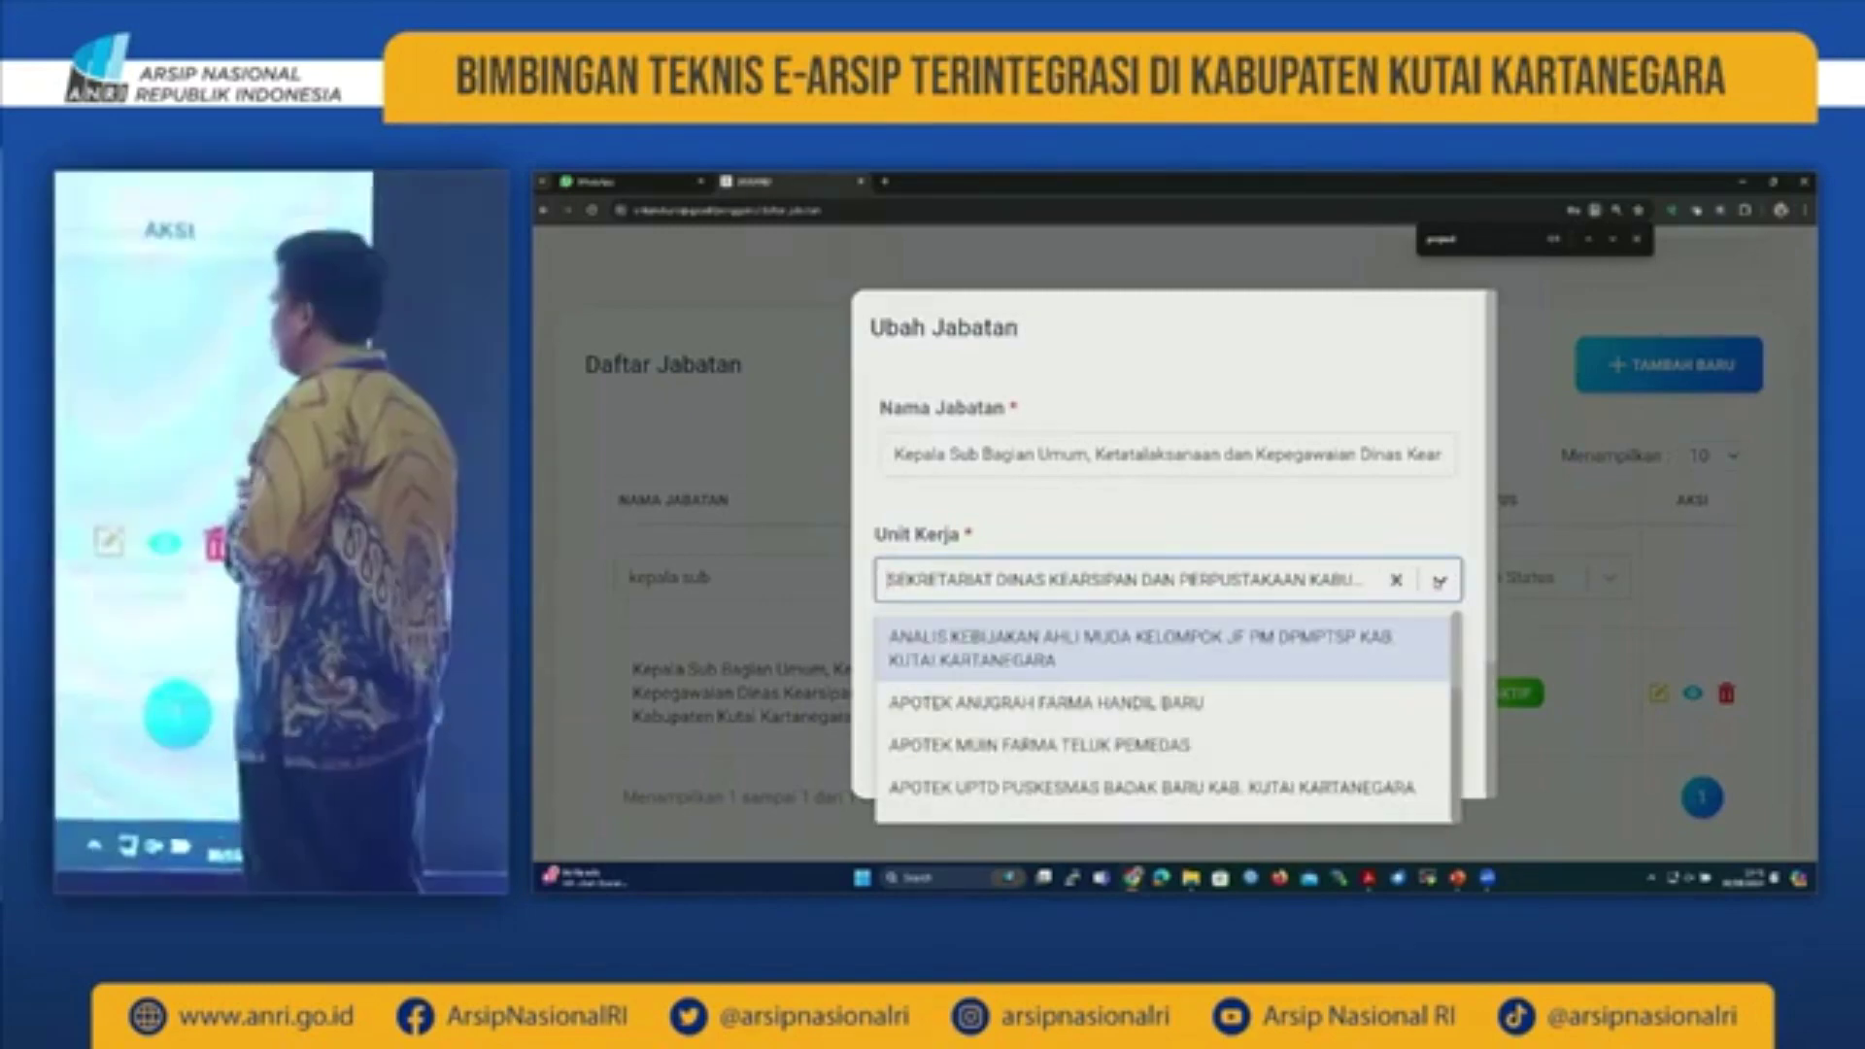
text(su)
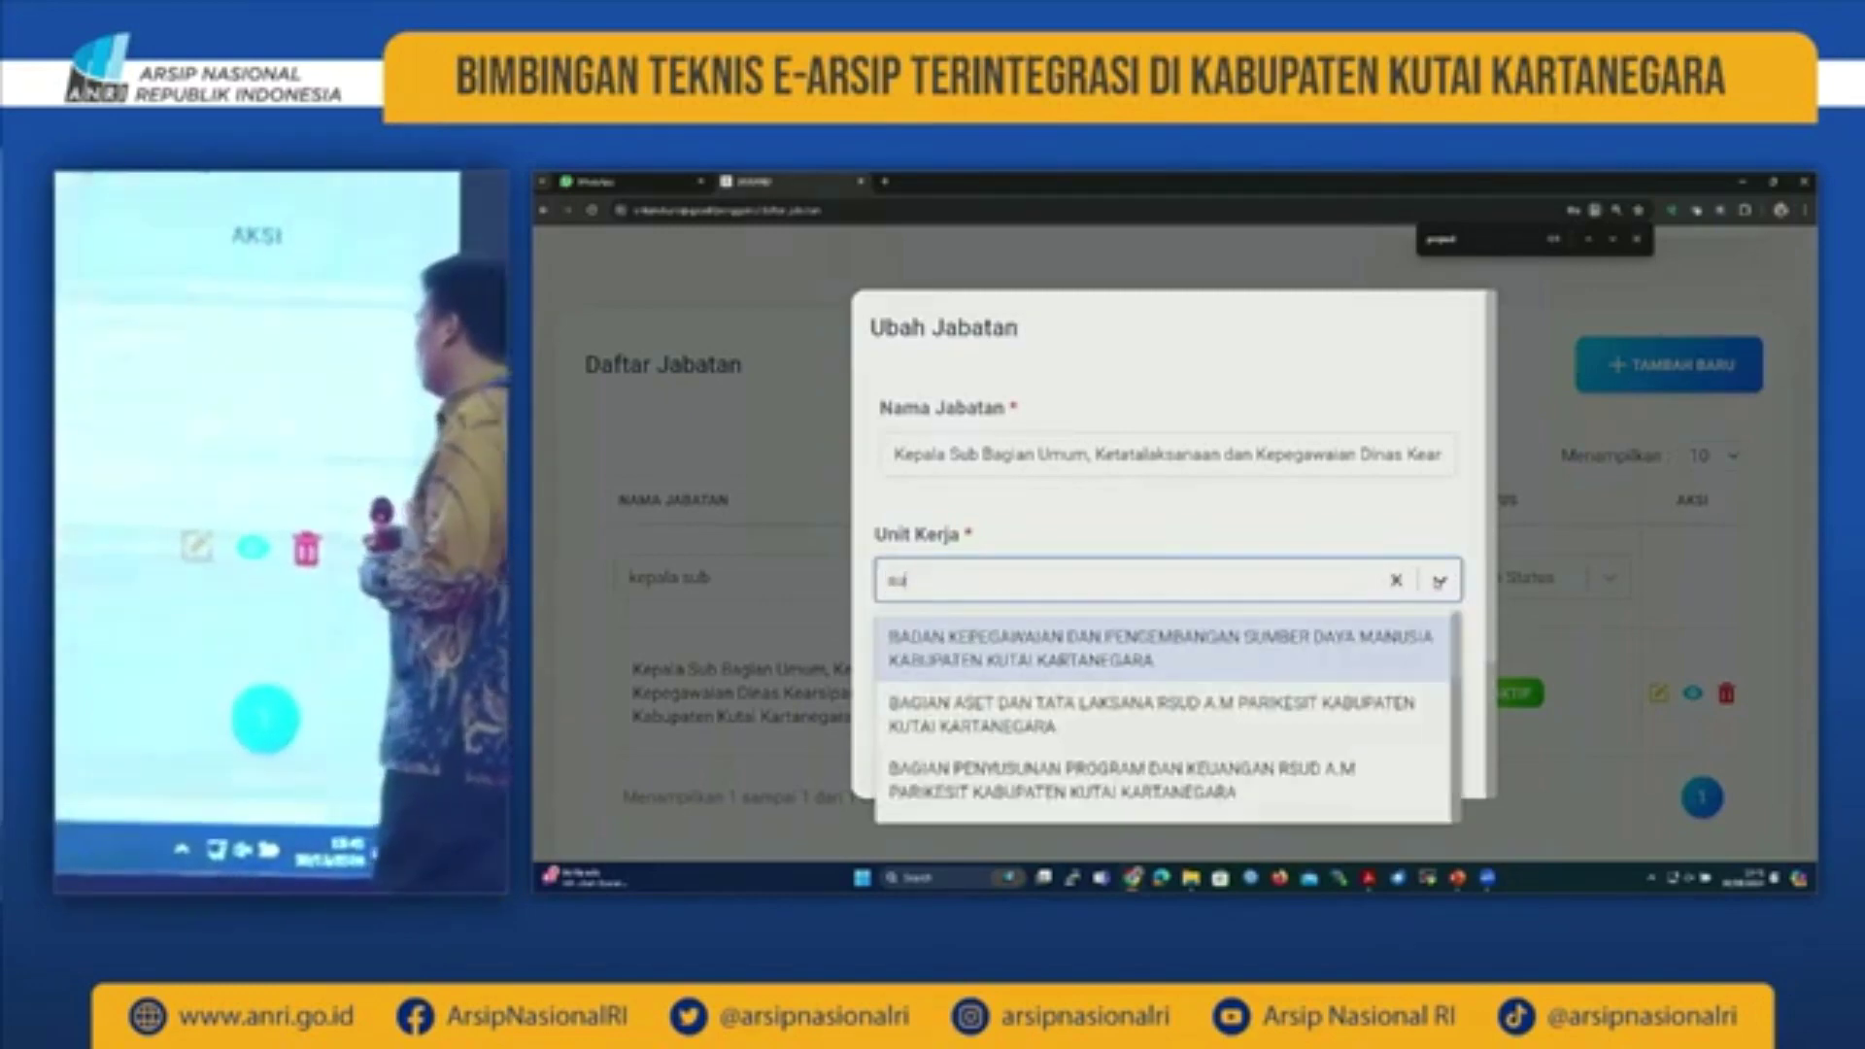
text(b)
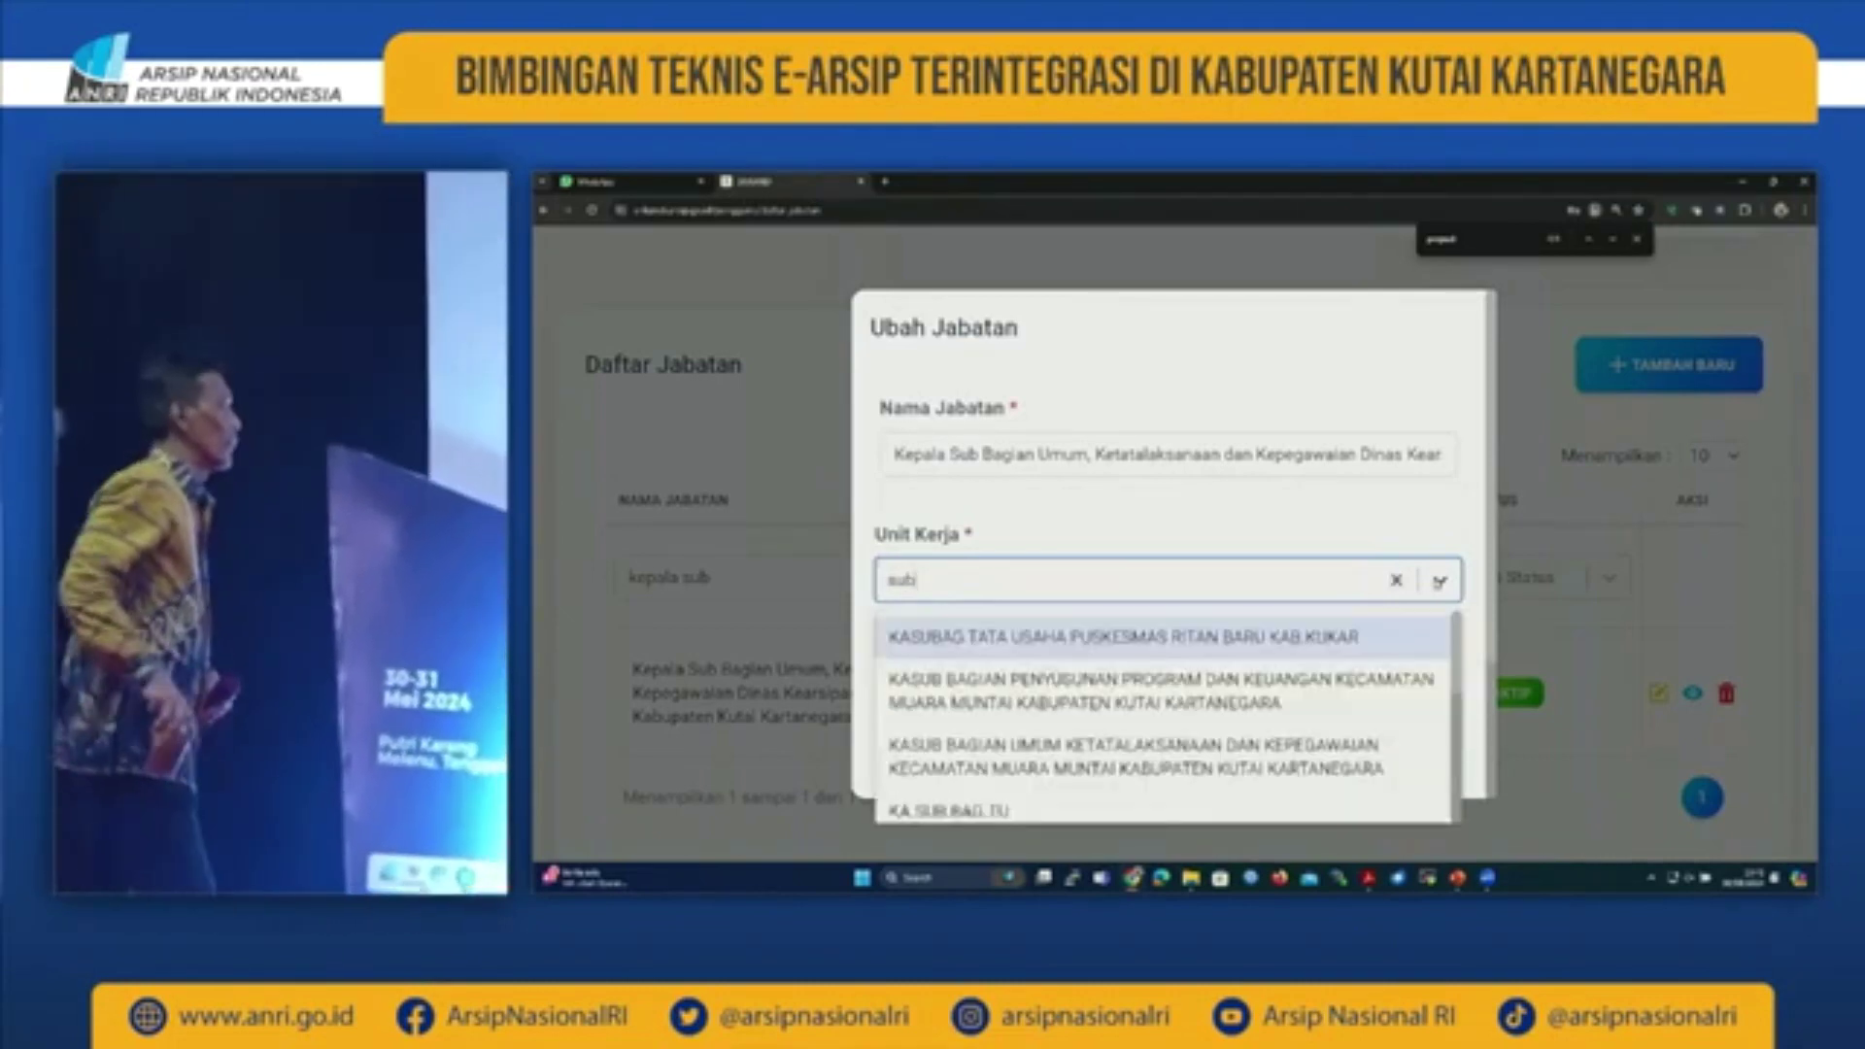
key(BackSpace)
key(BackSpace)
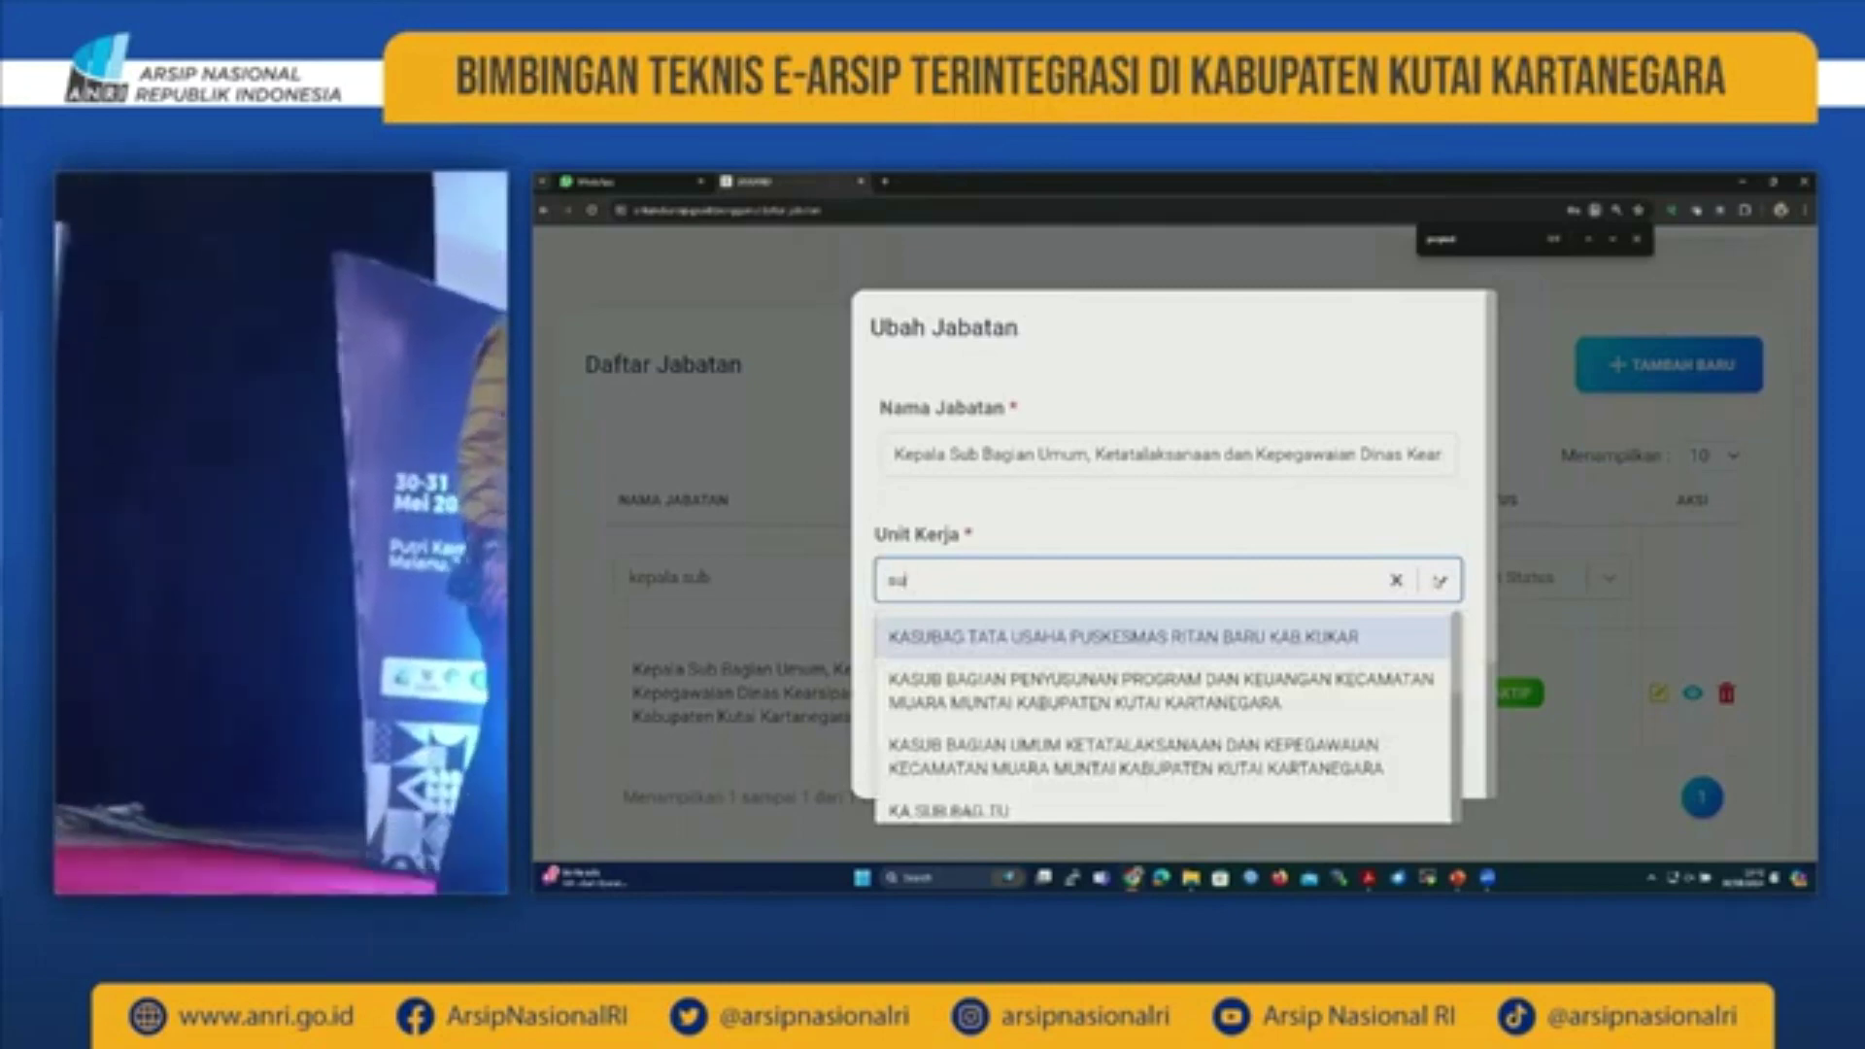
key(BackSpace)
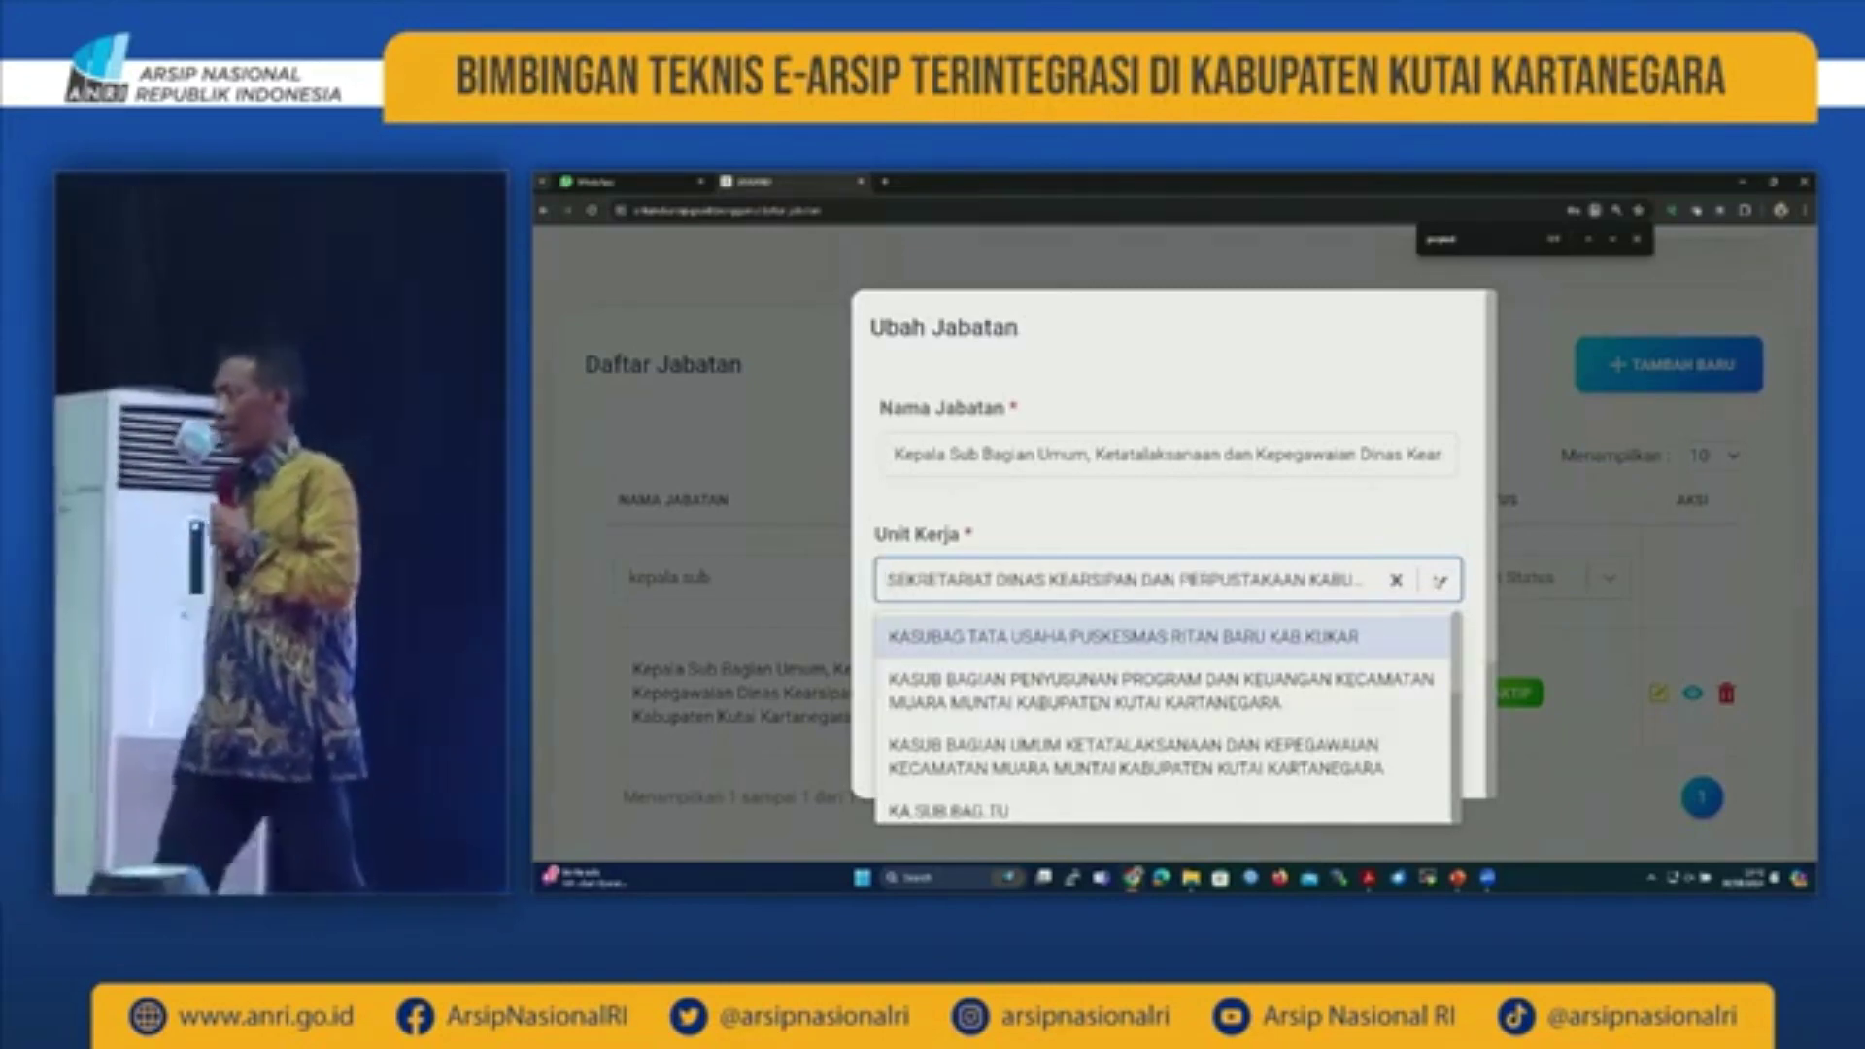
text(perpu)
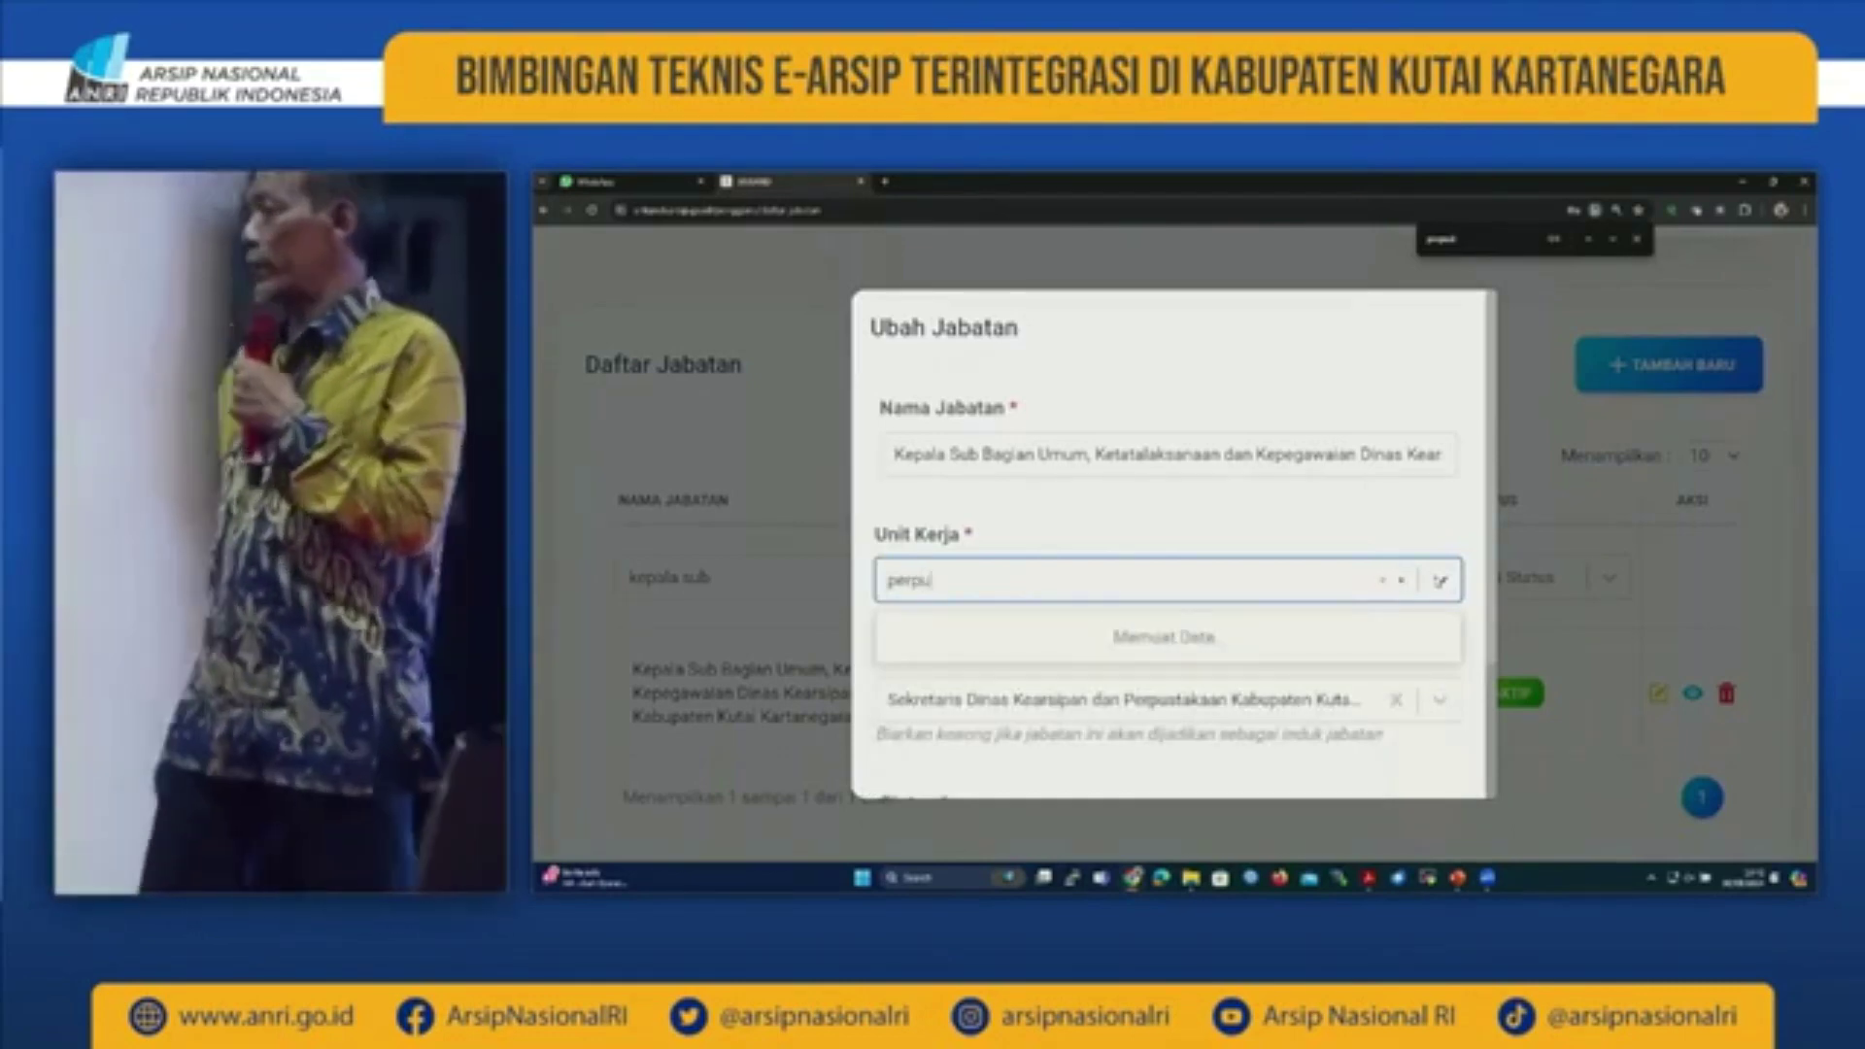
text(stakaan)
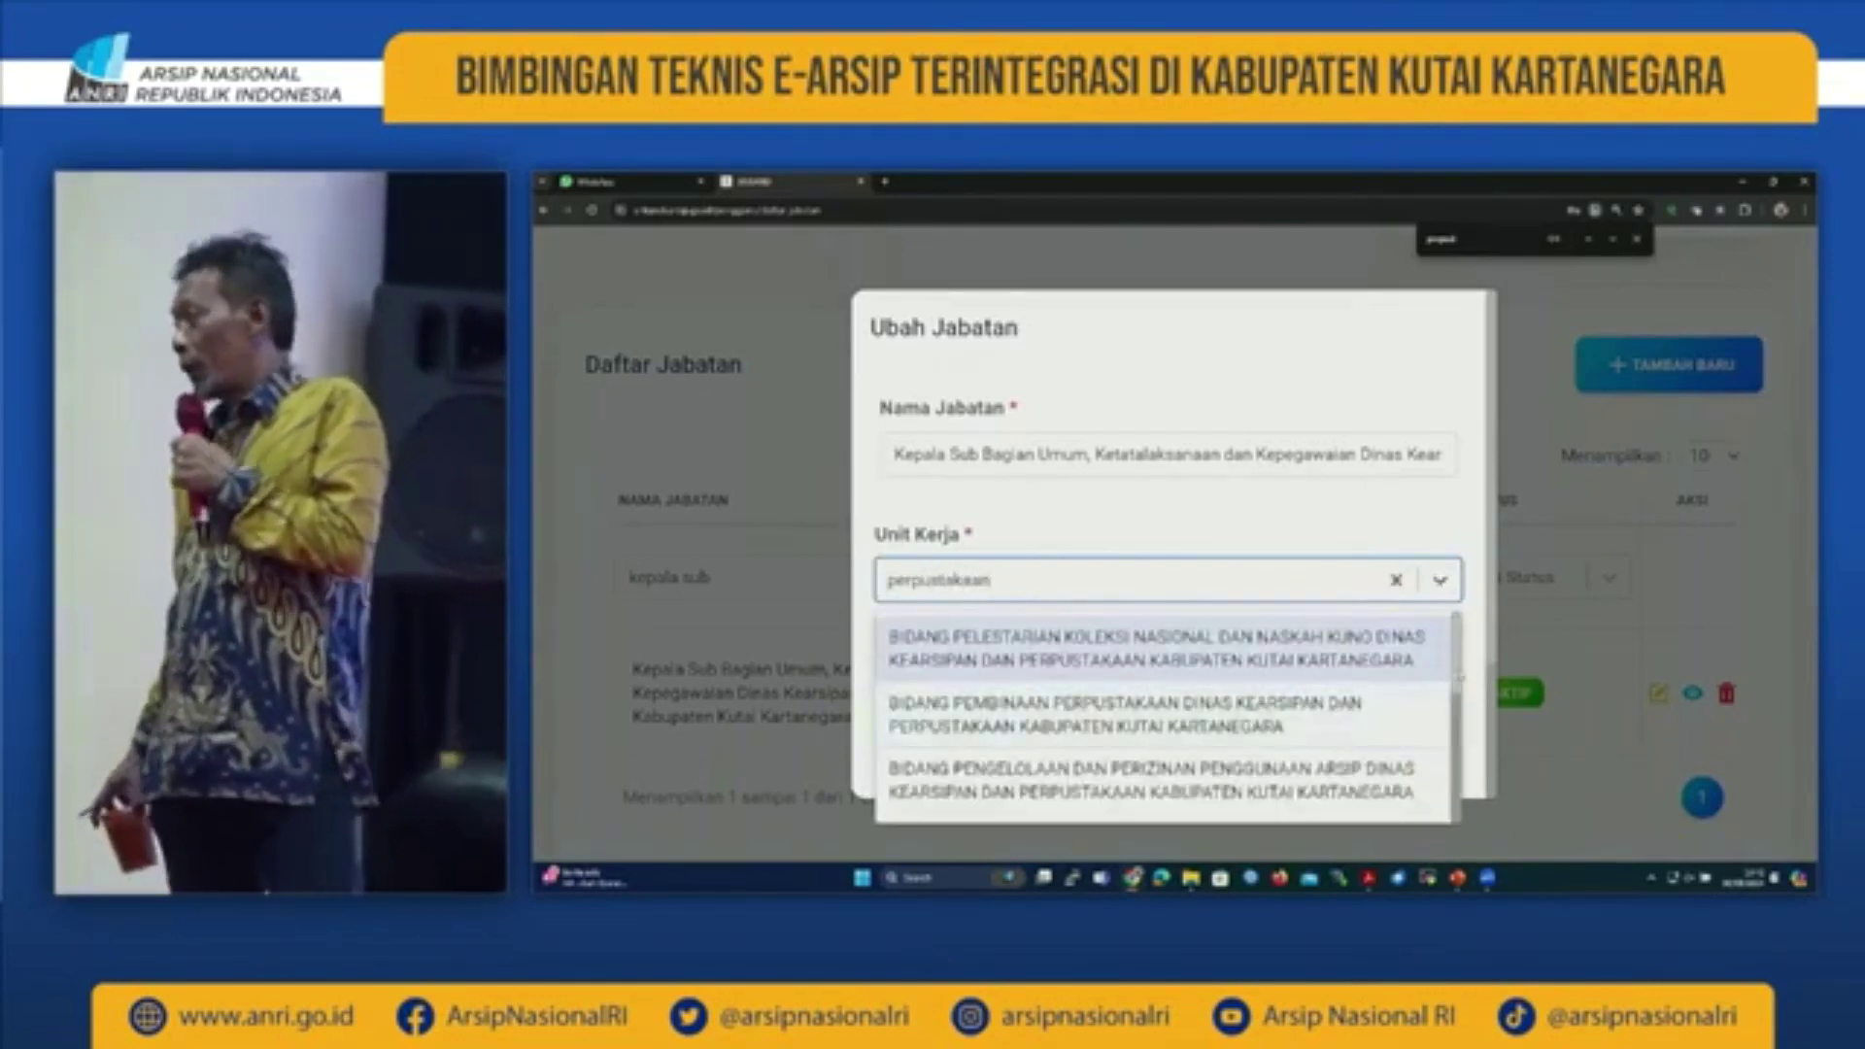
scroll(1458, 680, down, 3)
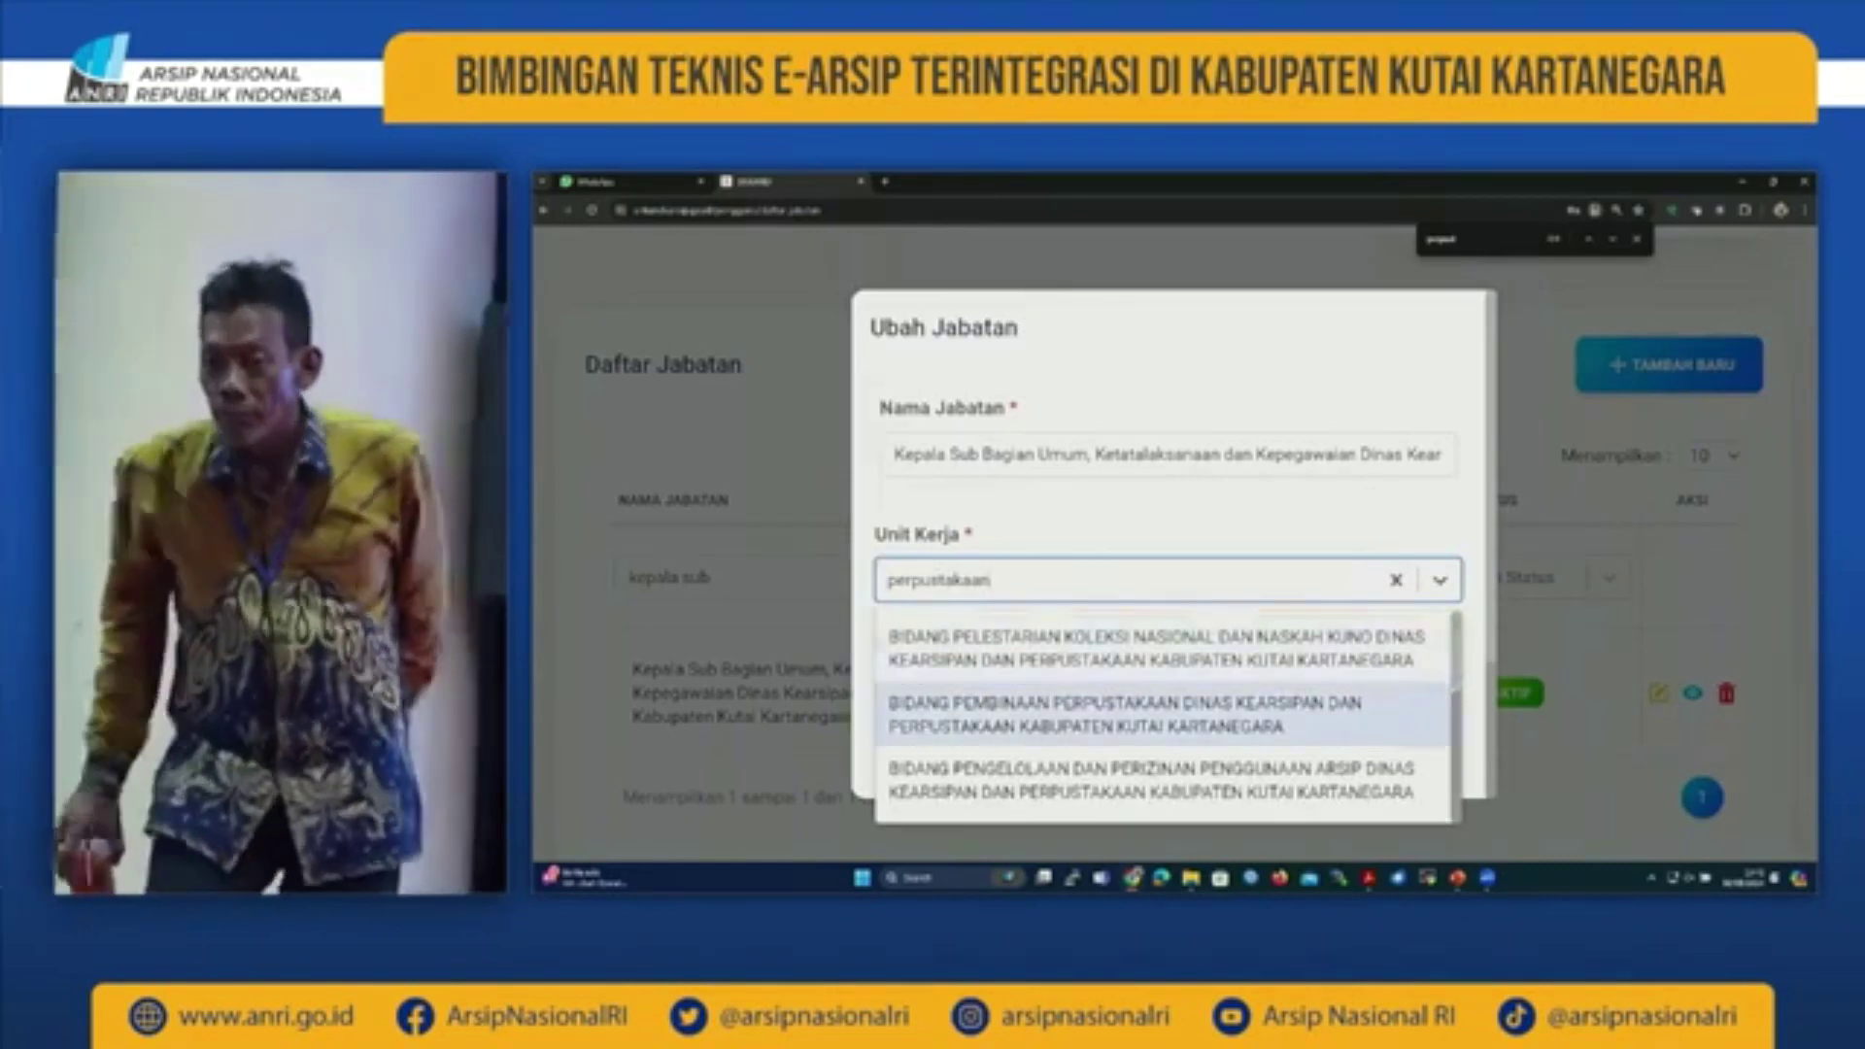
scroll(1451, 692, down, 3)
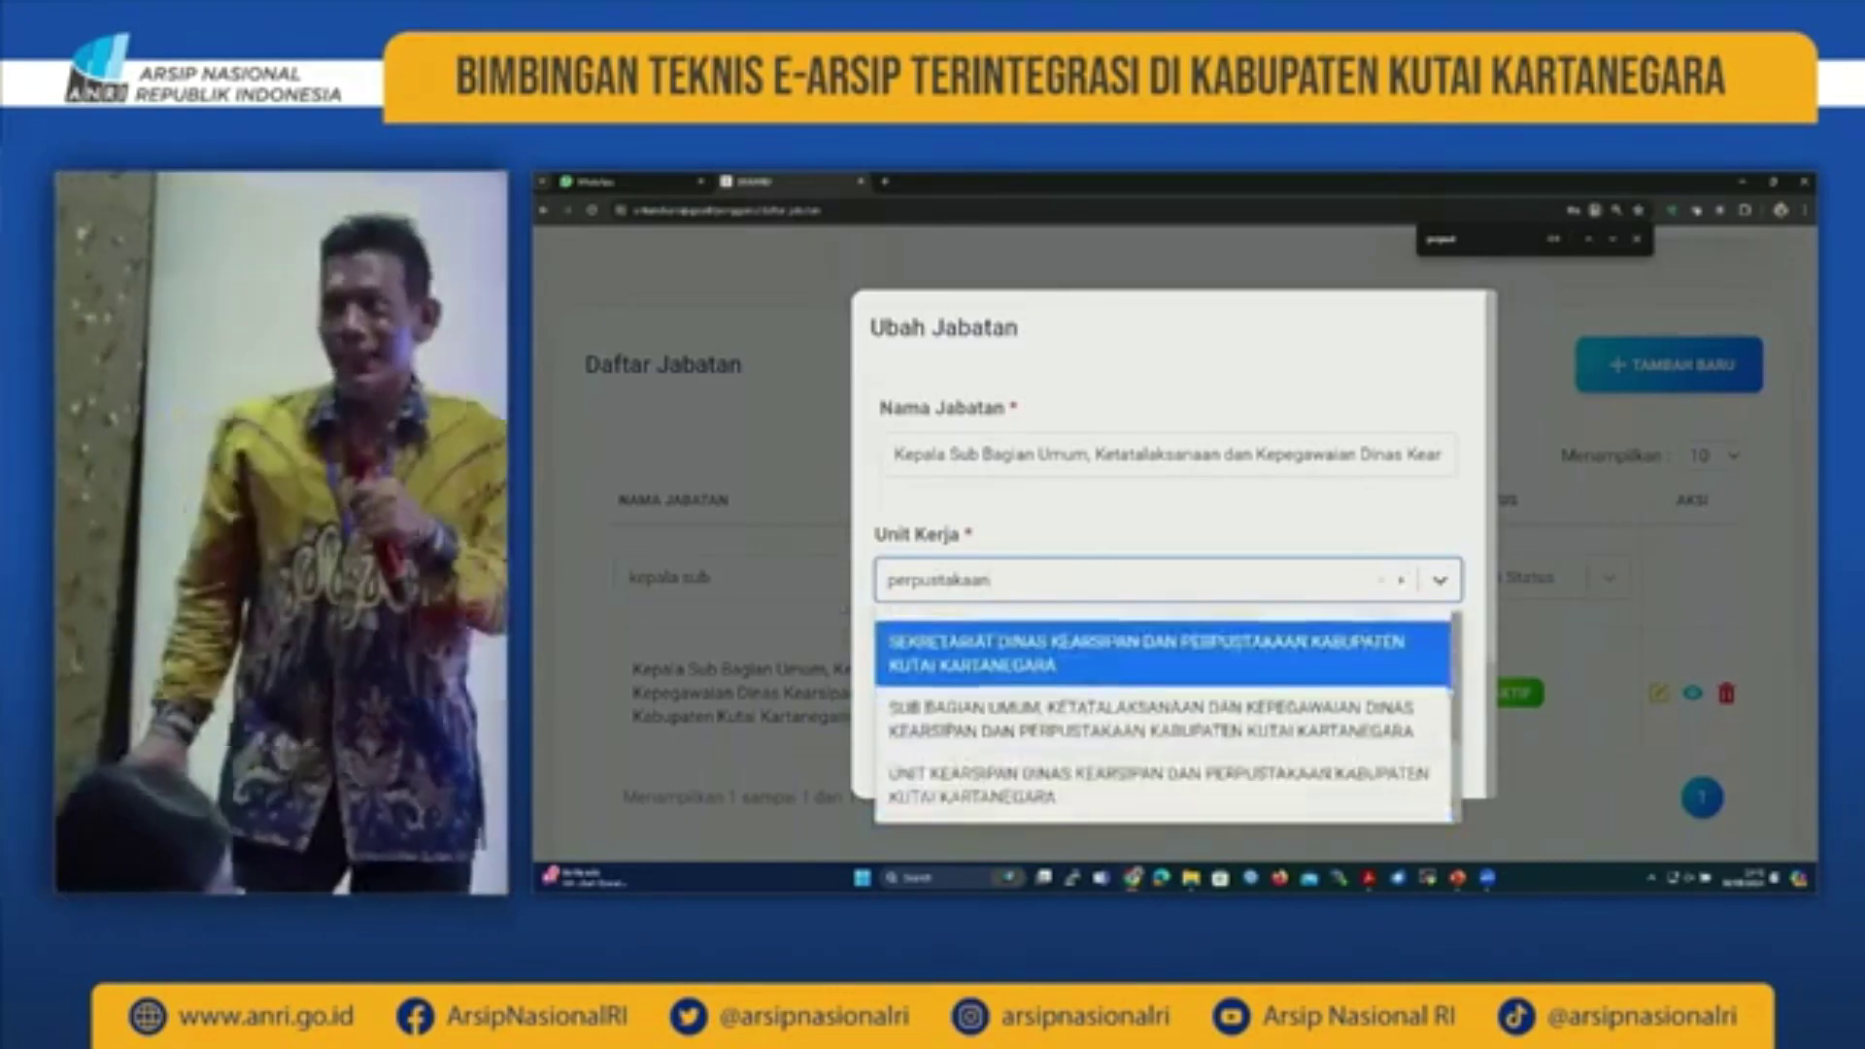
click(1370, 720)
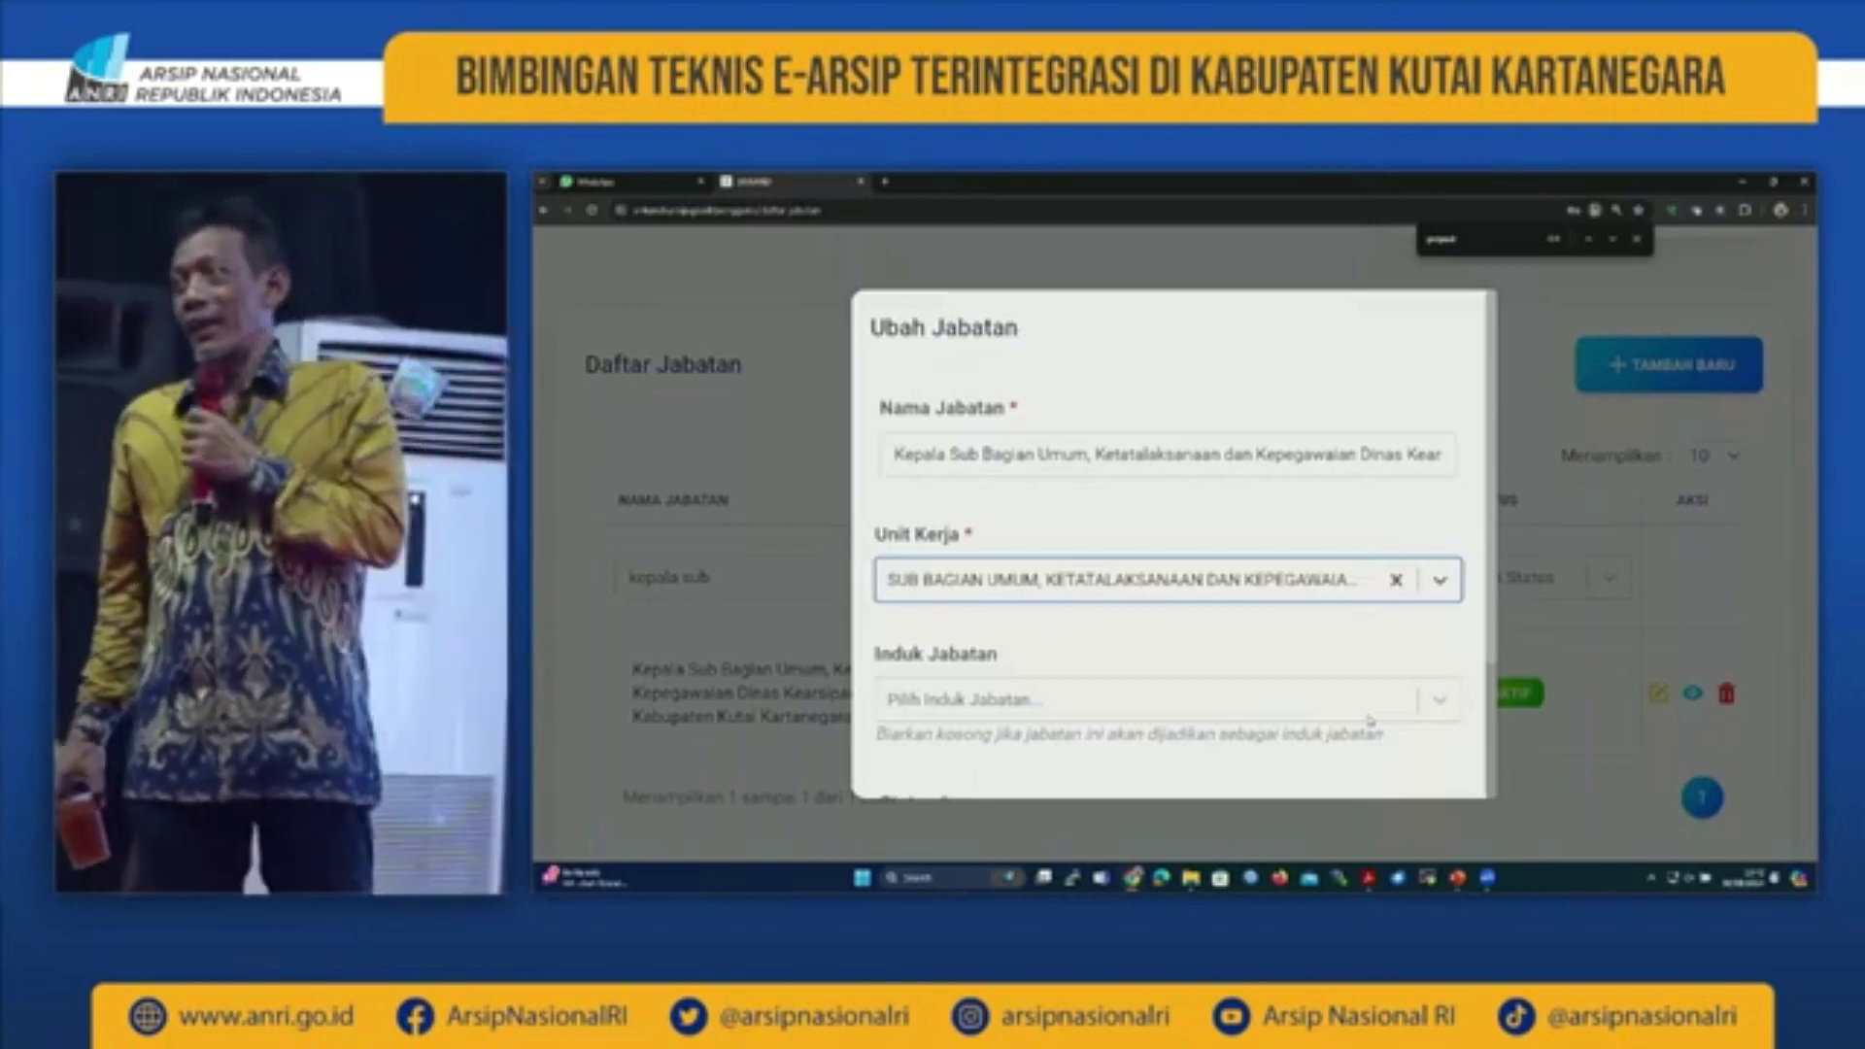
Step: Set Induk Jabatan to Sekretaris Dinas Kearsipan dan Perpustakaan Kabupaten Kutai Kartanegara and save the position
click(1439, 700)
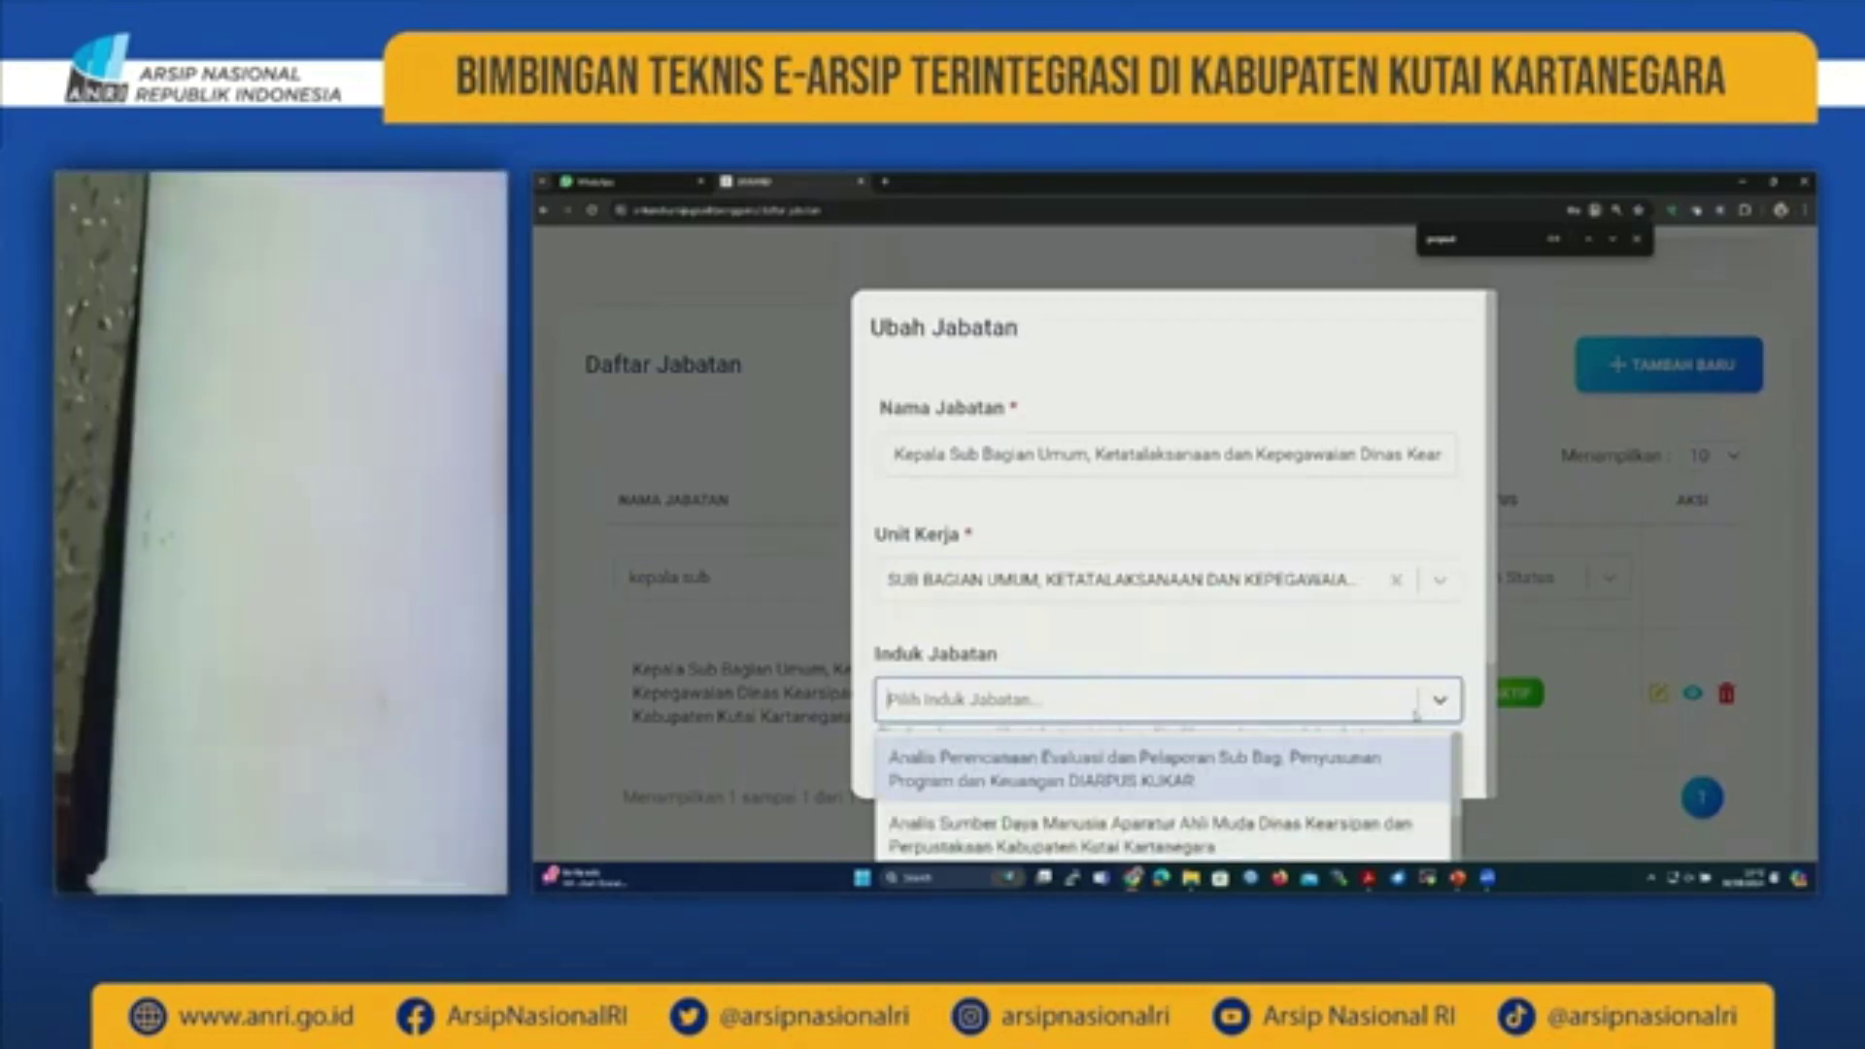
text(seke)
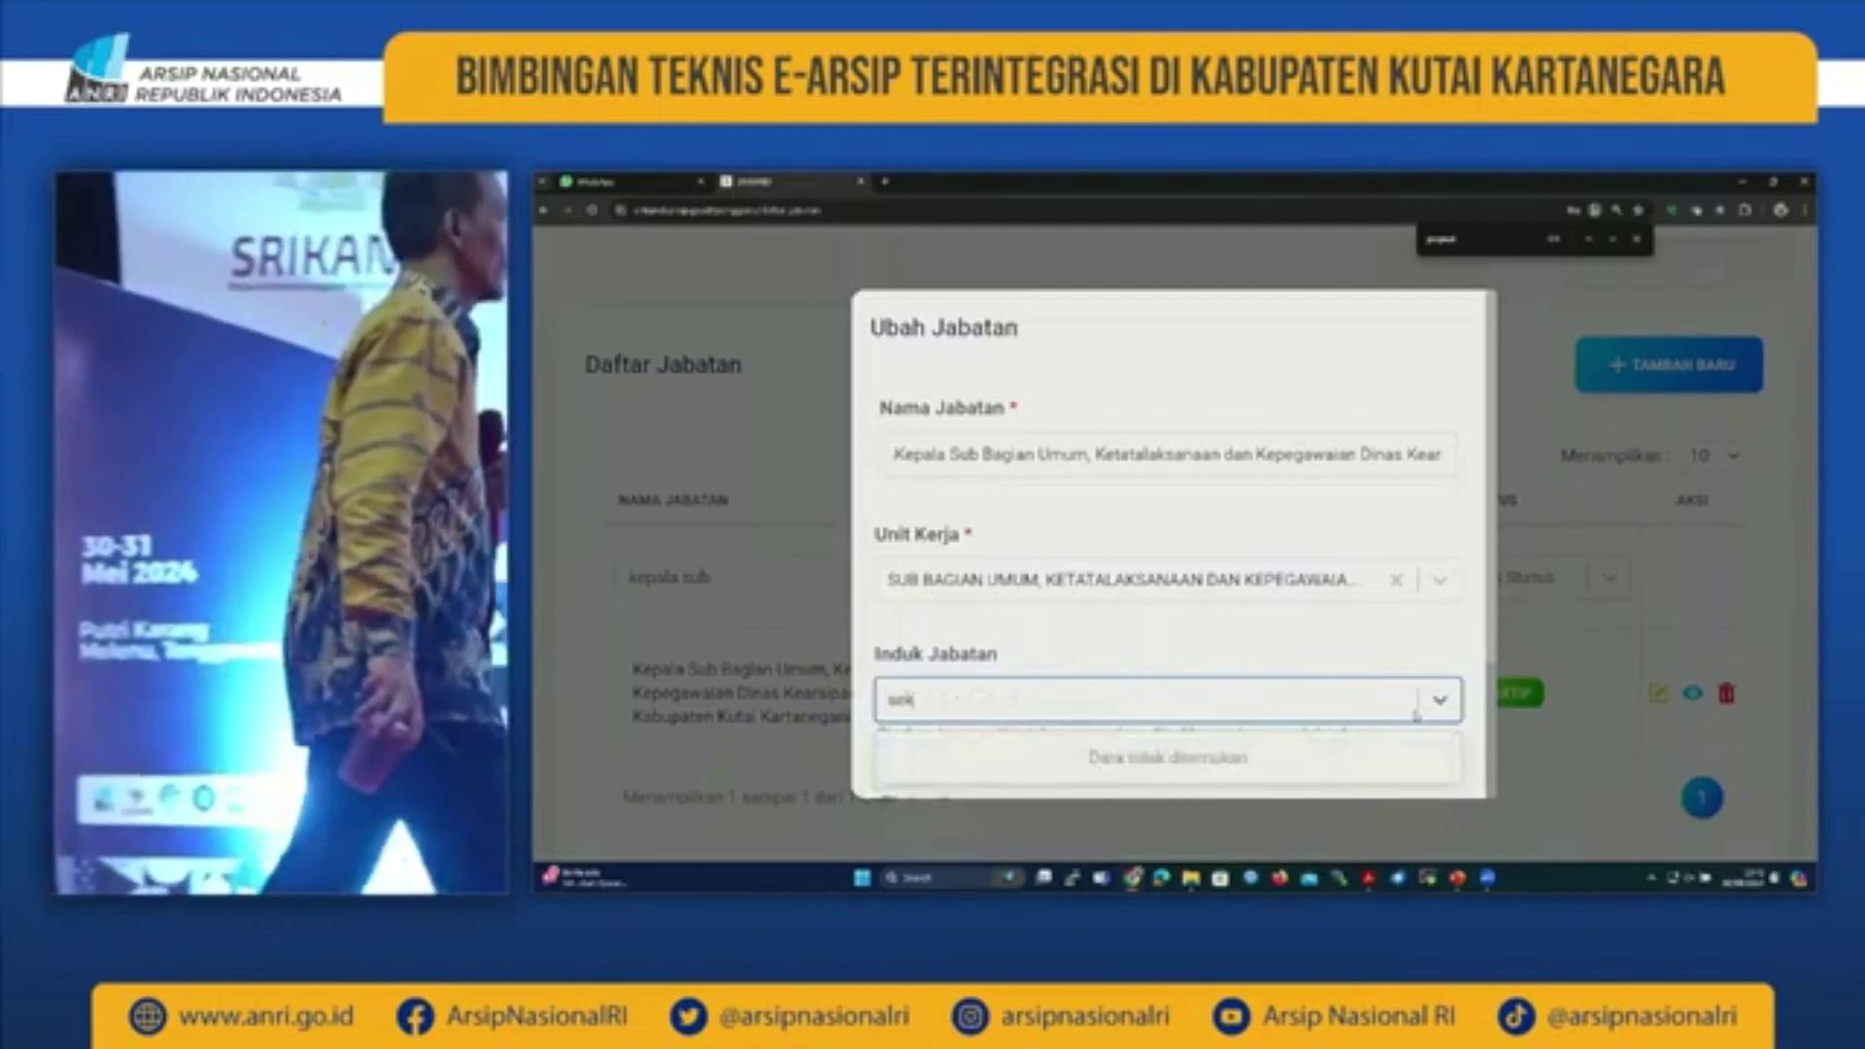
key(BackSpace)
text(re)
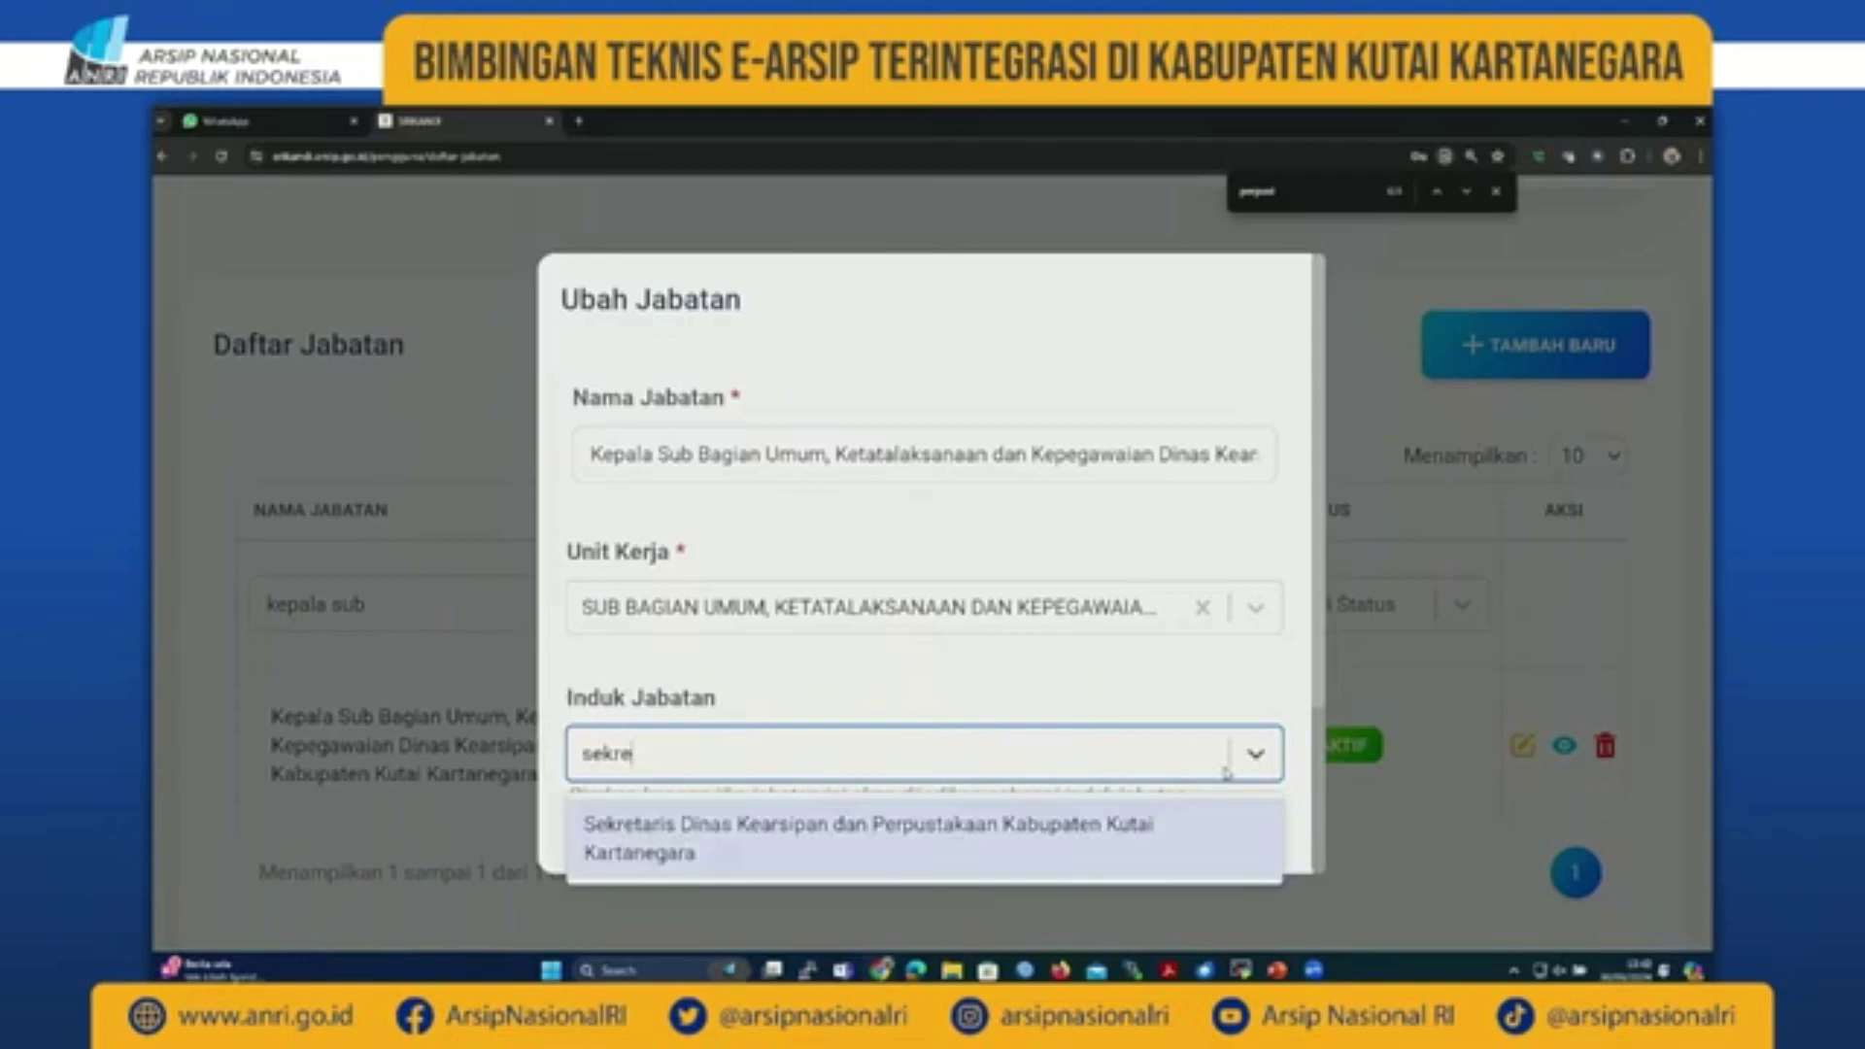
click(1037, 858)
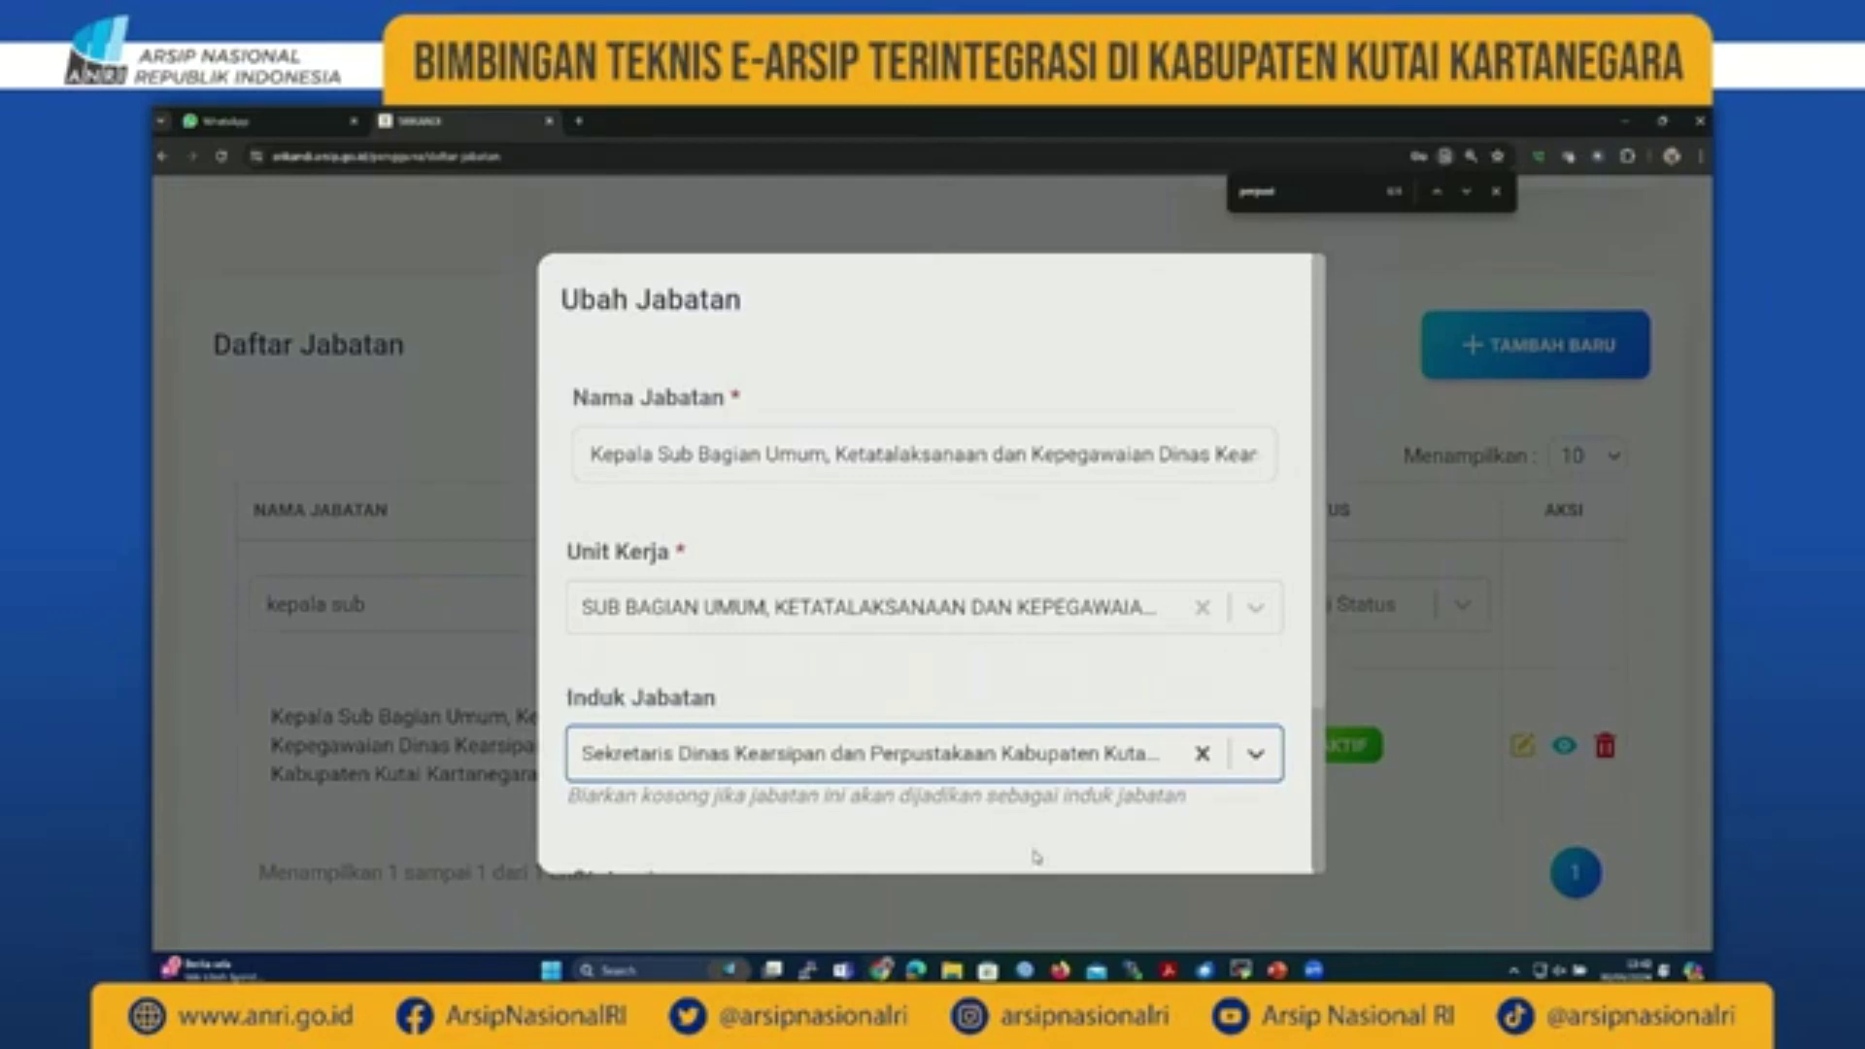
scroll(1037, 857, down, 2)
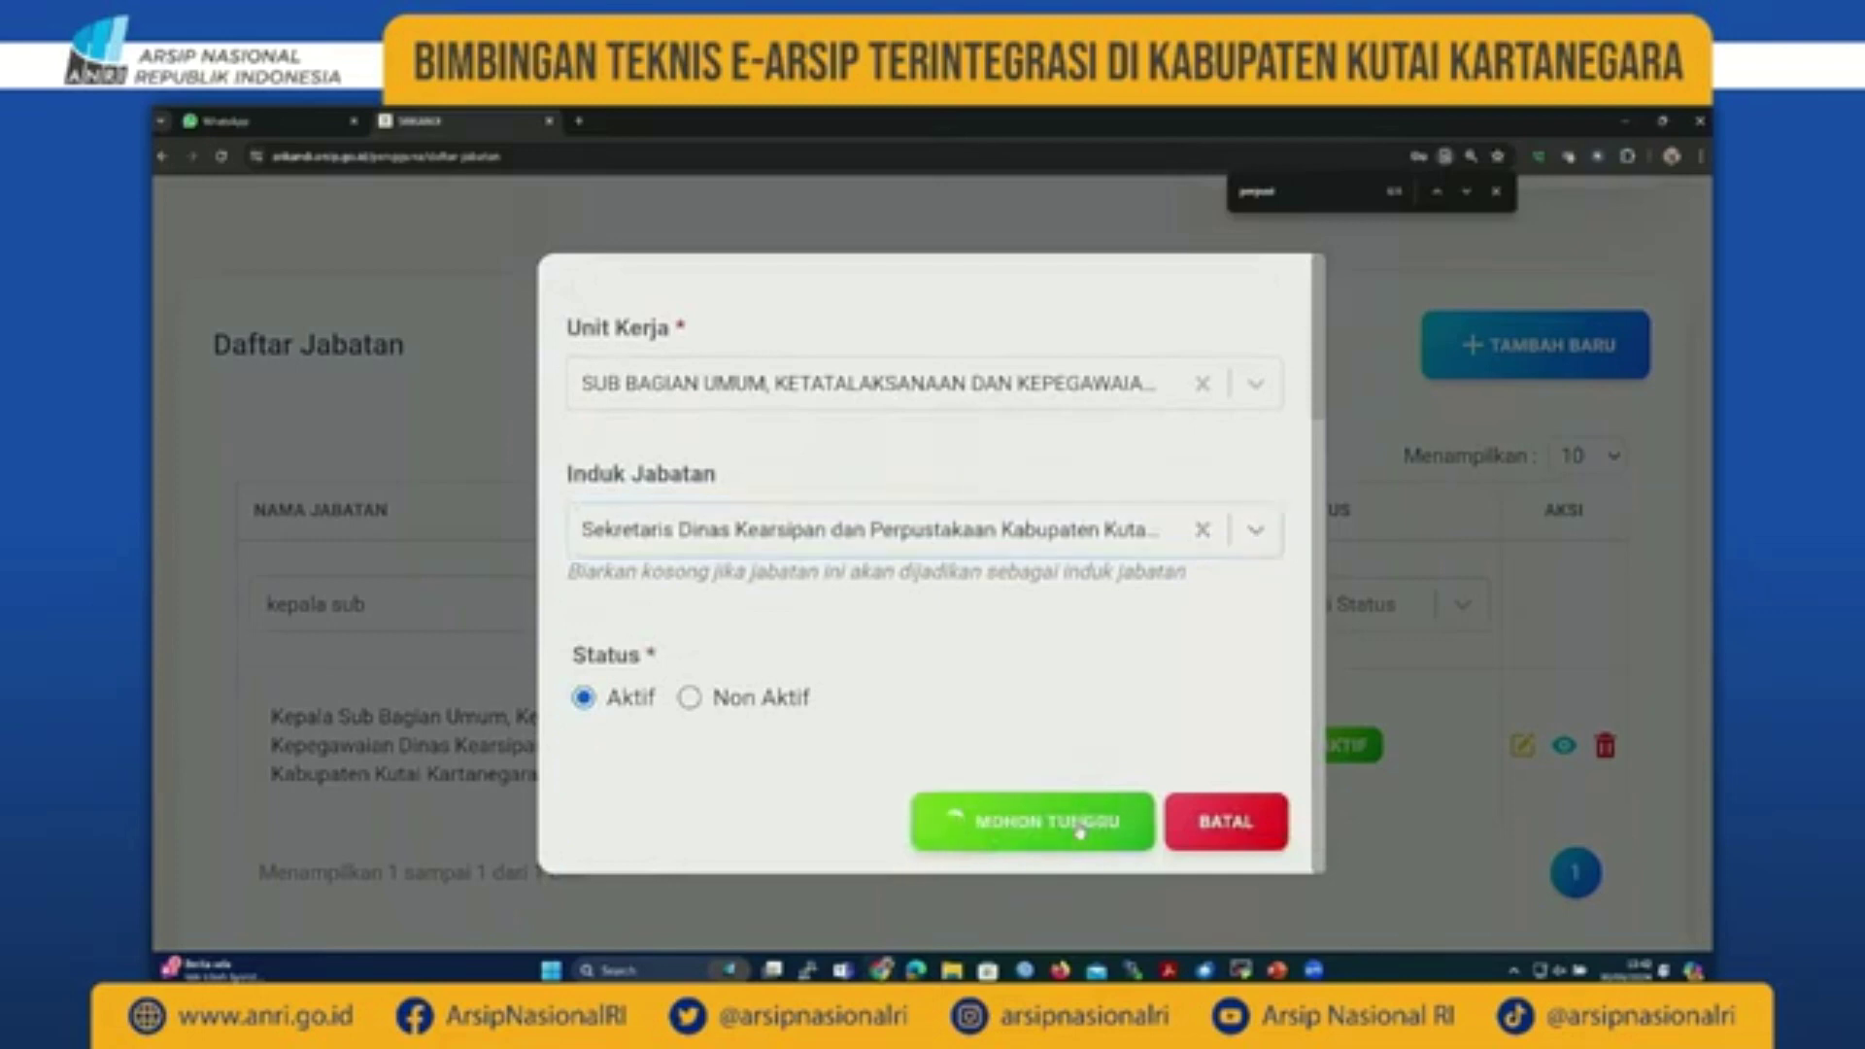
click(1081, 823)
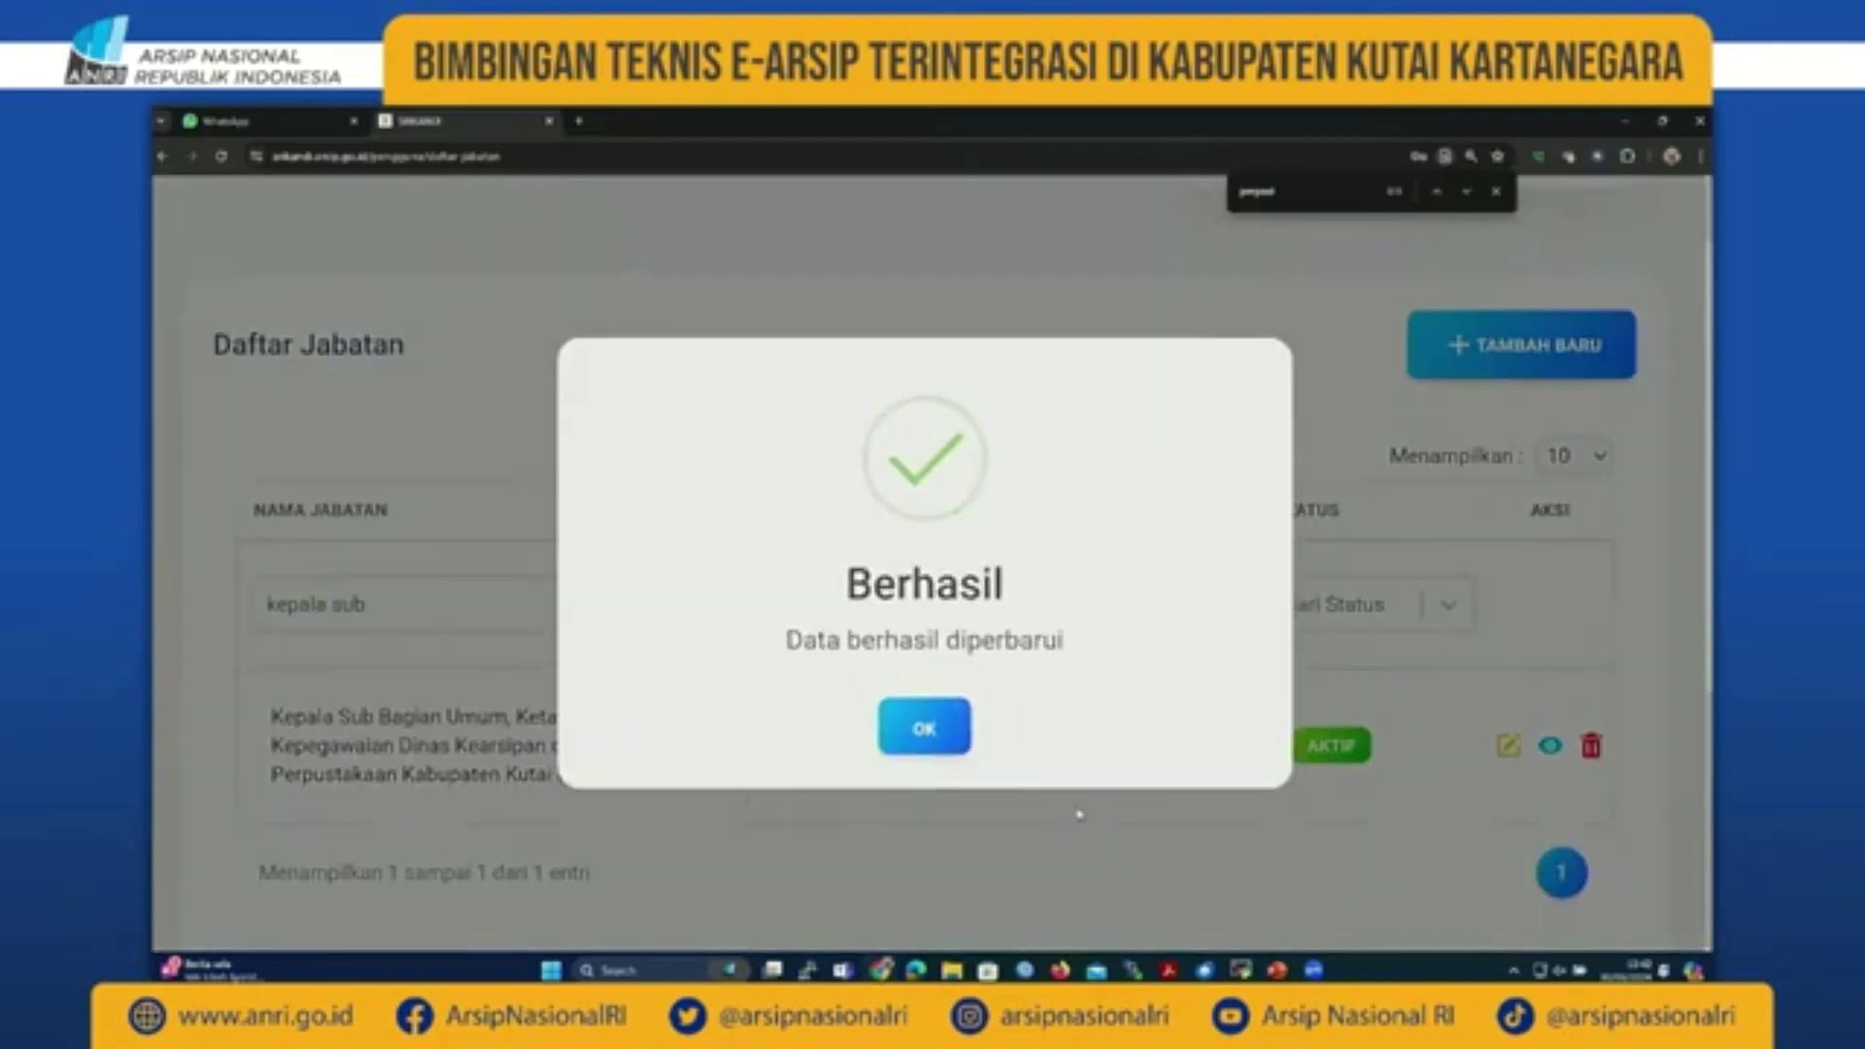
click(925, 728)
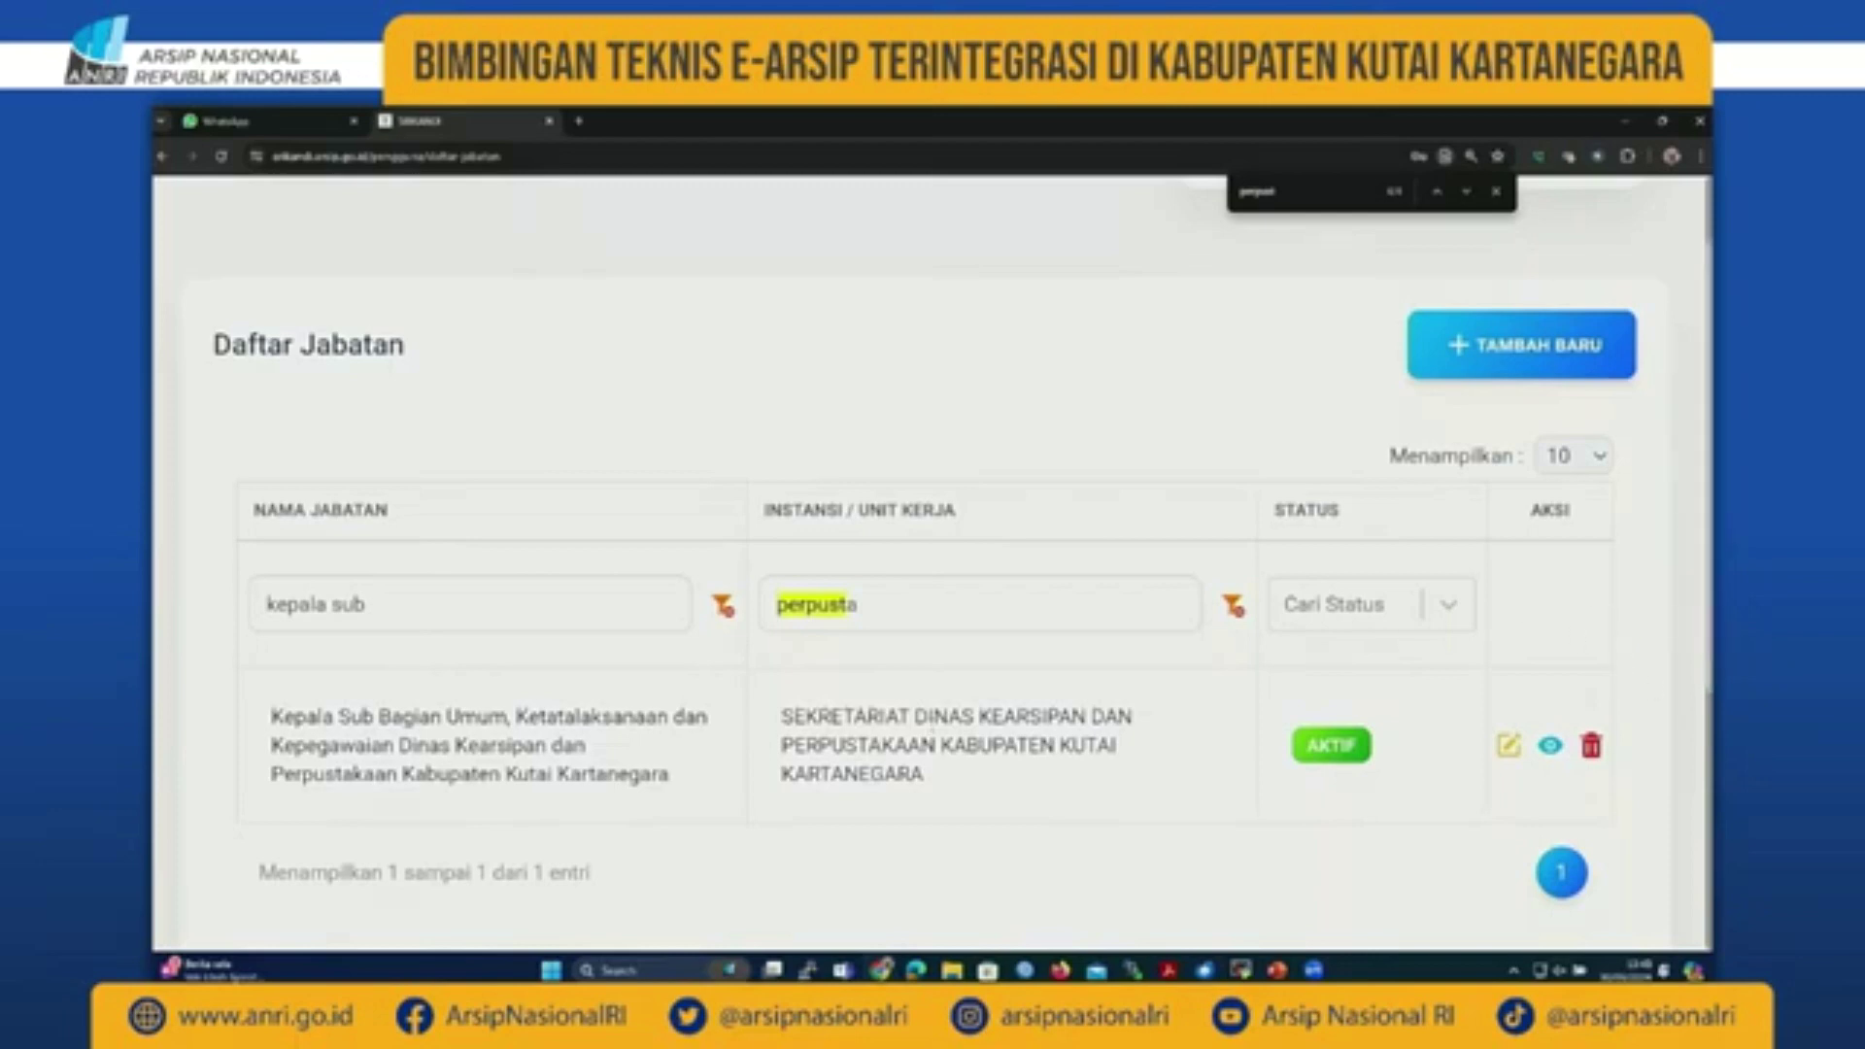
Step: Reduce the page zoom to bring back the navigation and open the Daftar Pengguna user list
scroll(959, 540, up, 1)
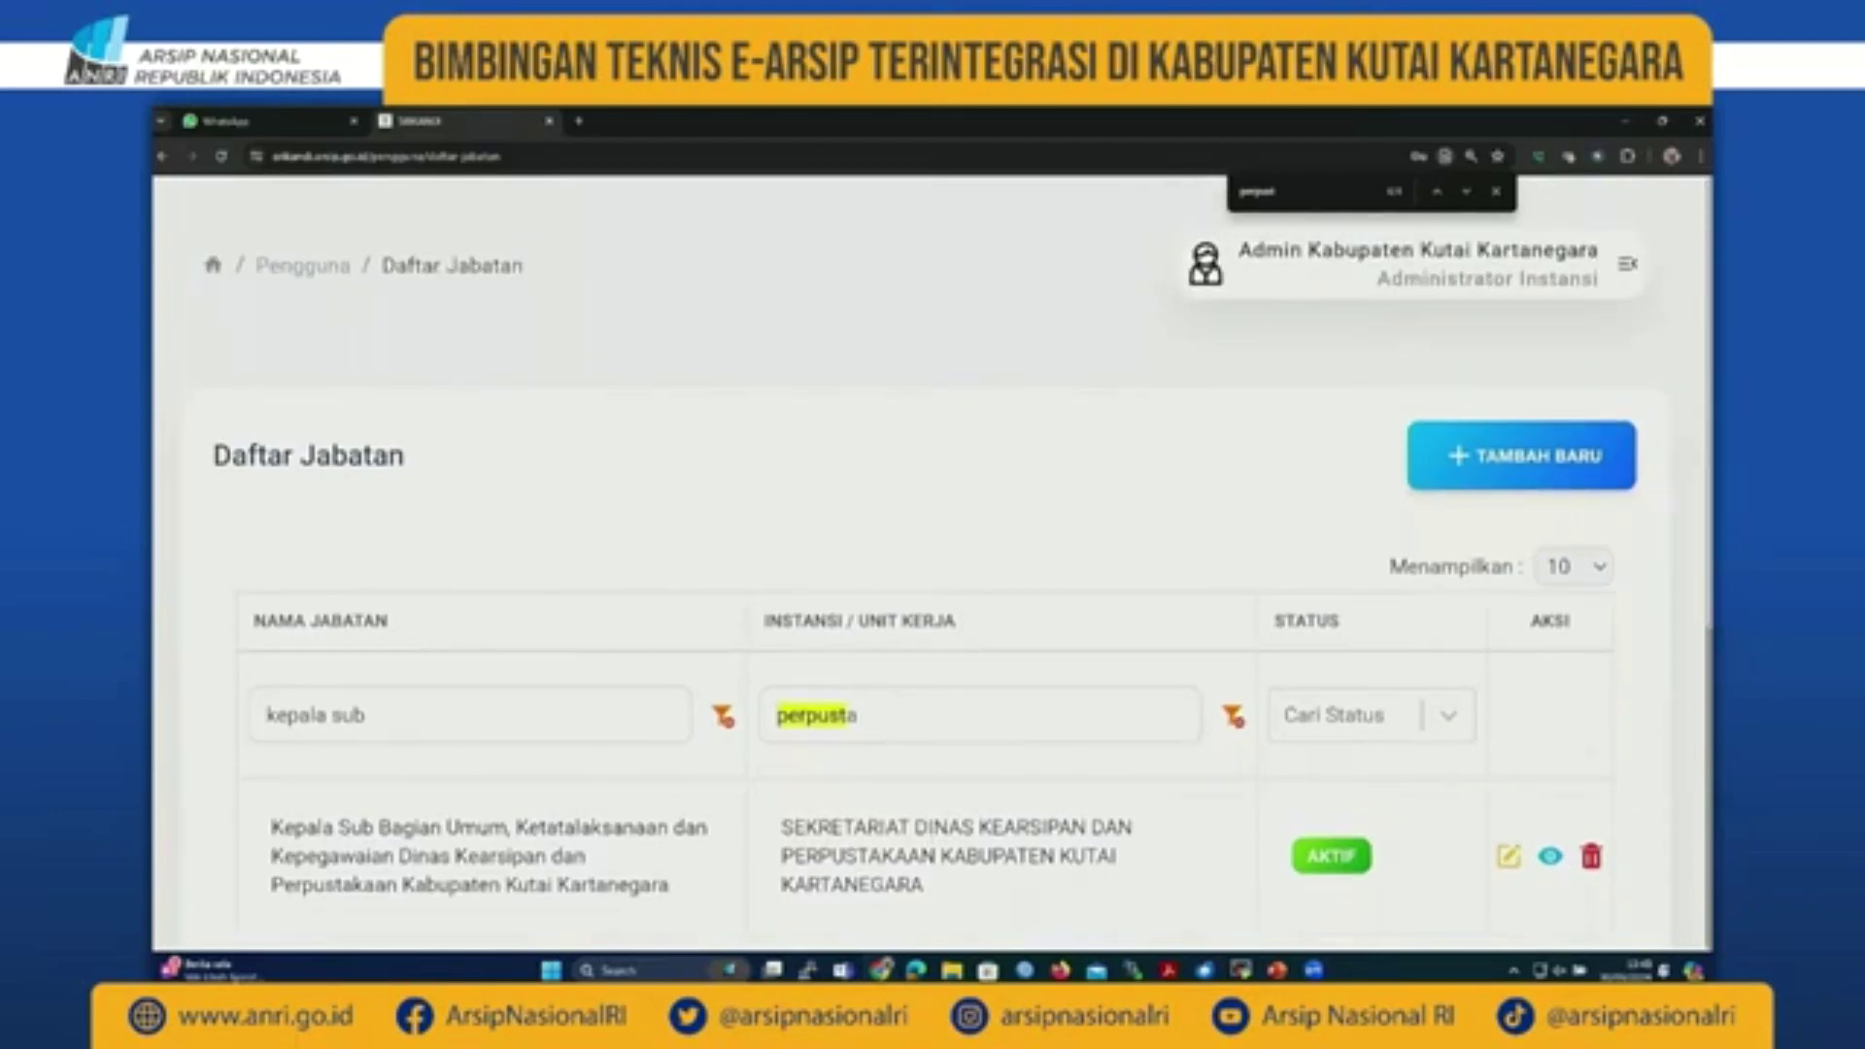
key(ctrl+minus)
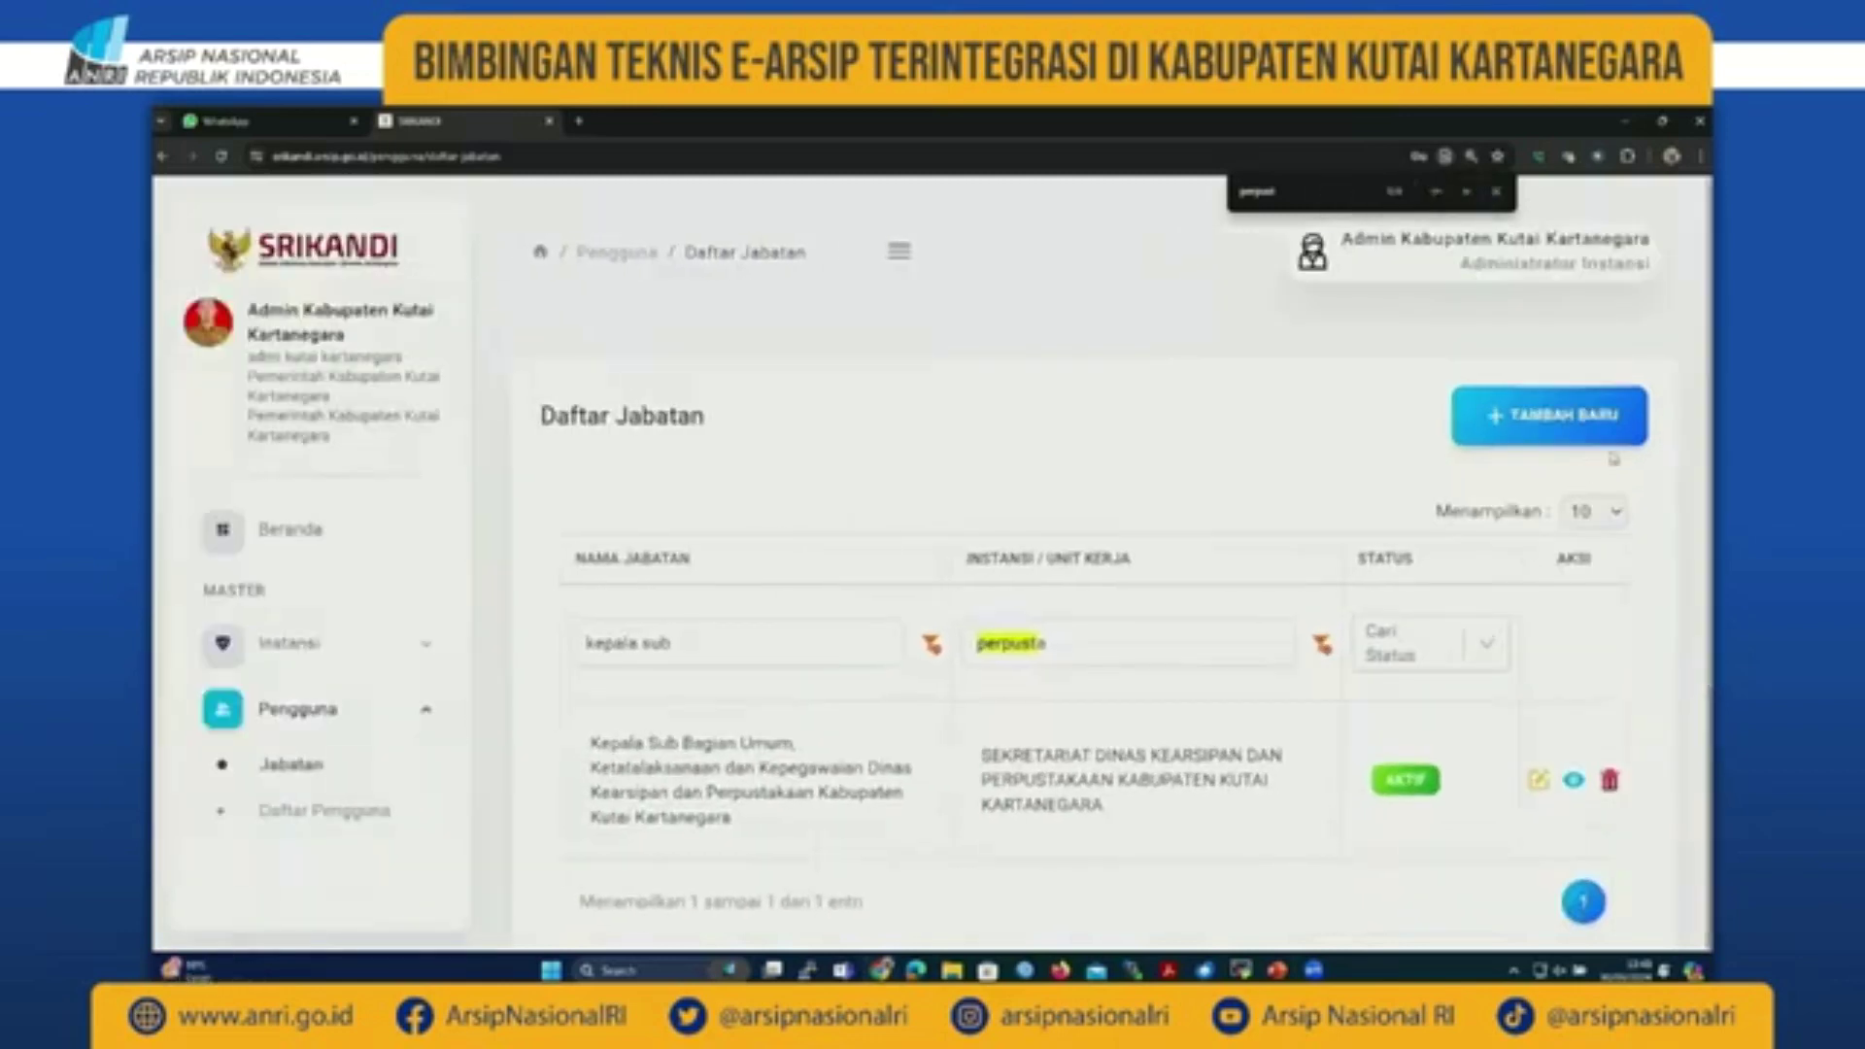
scroll(1093, 571, down, 1)
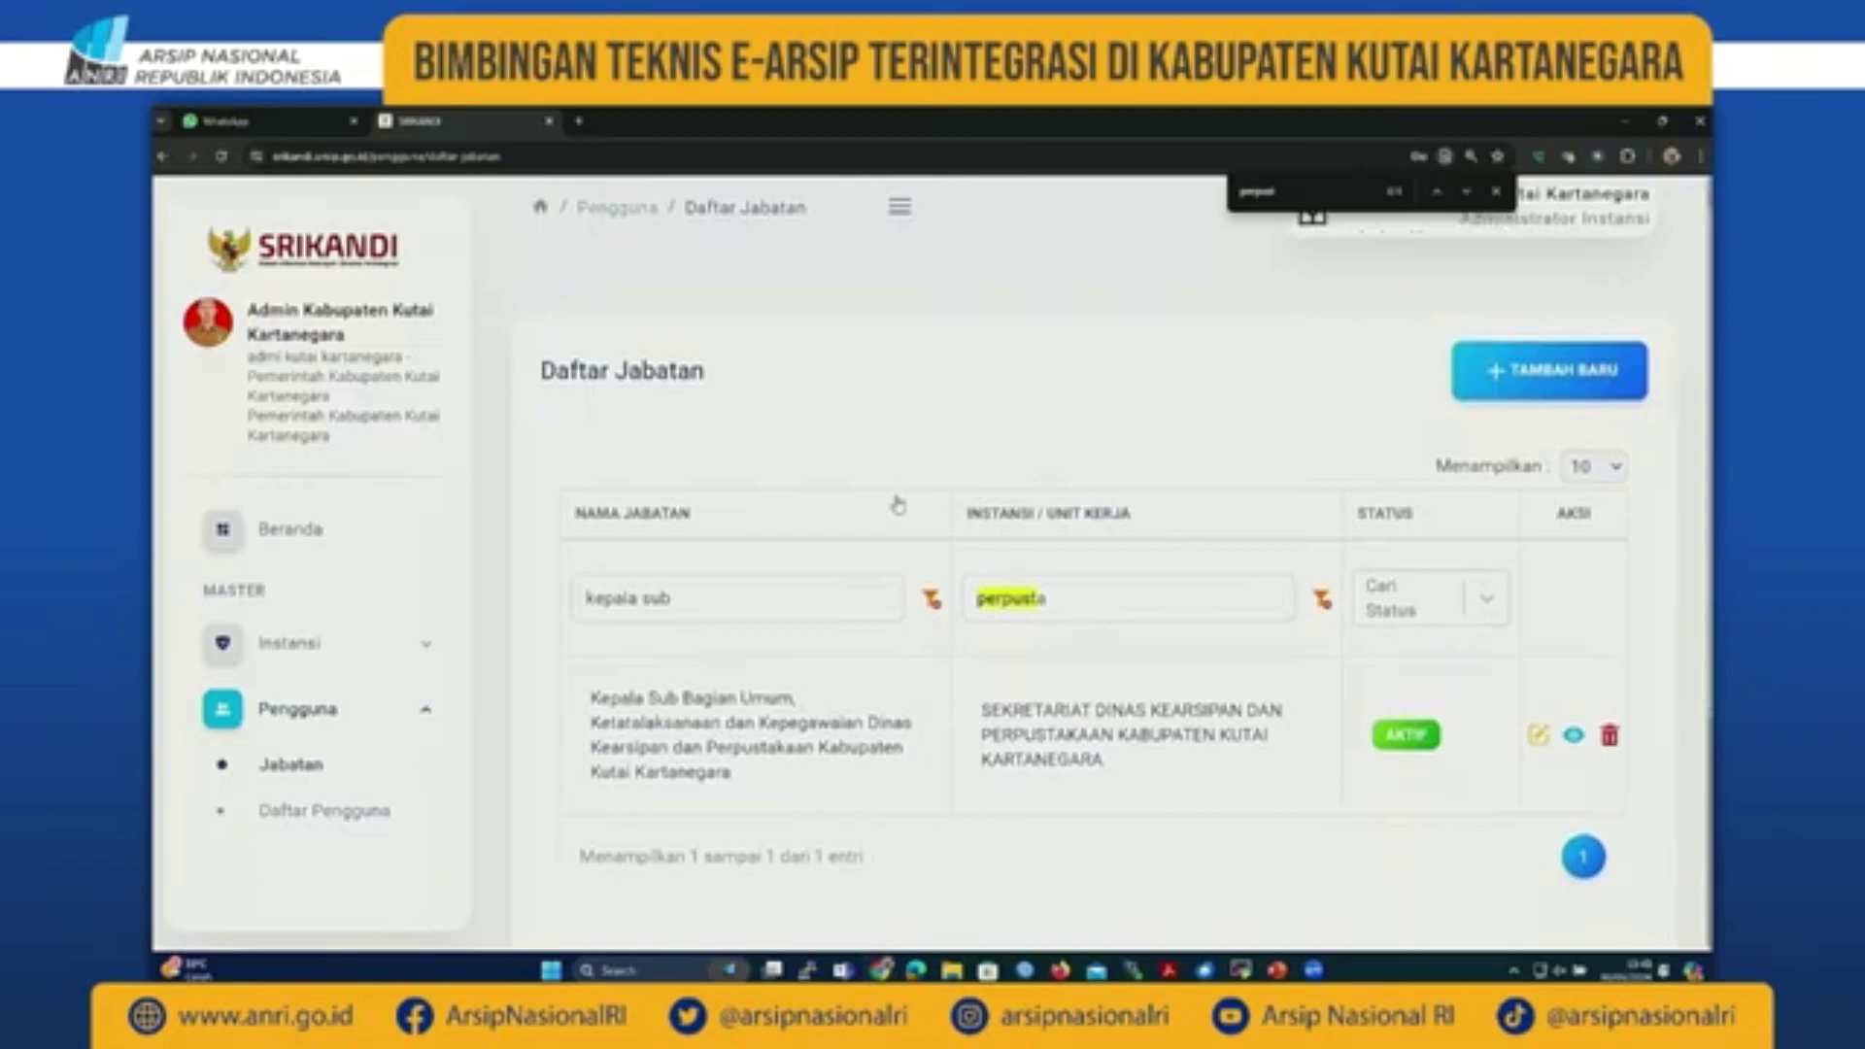
click(342, 814)
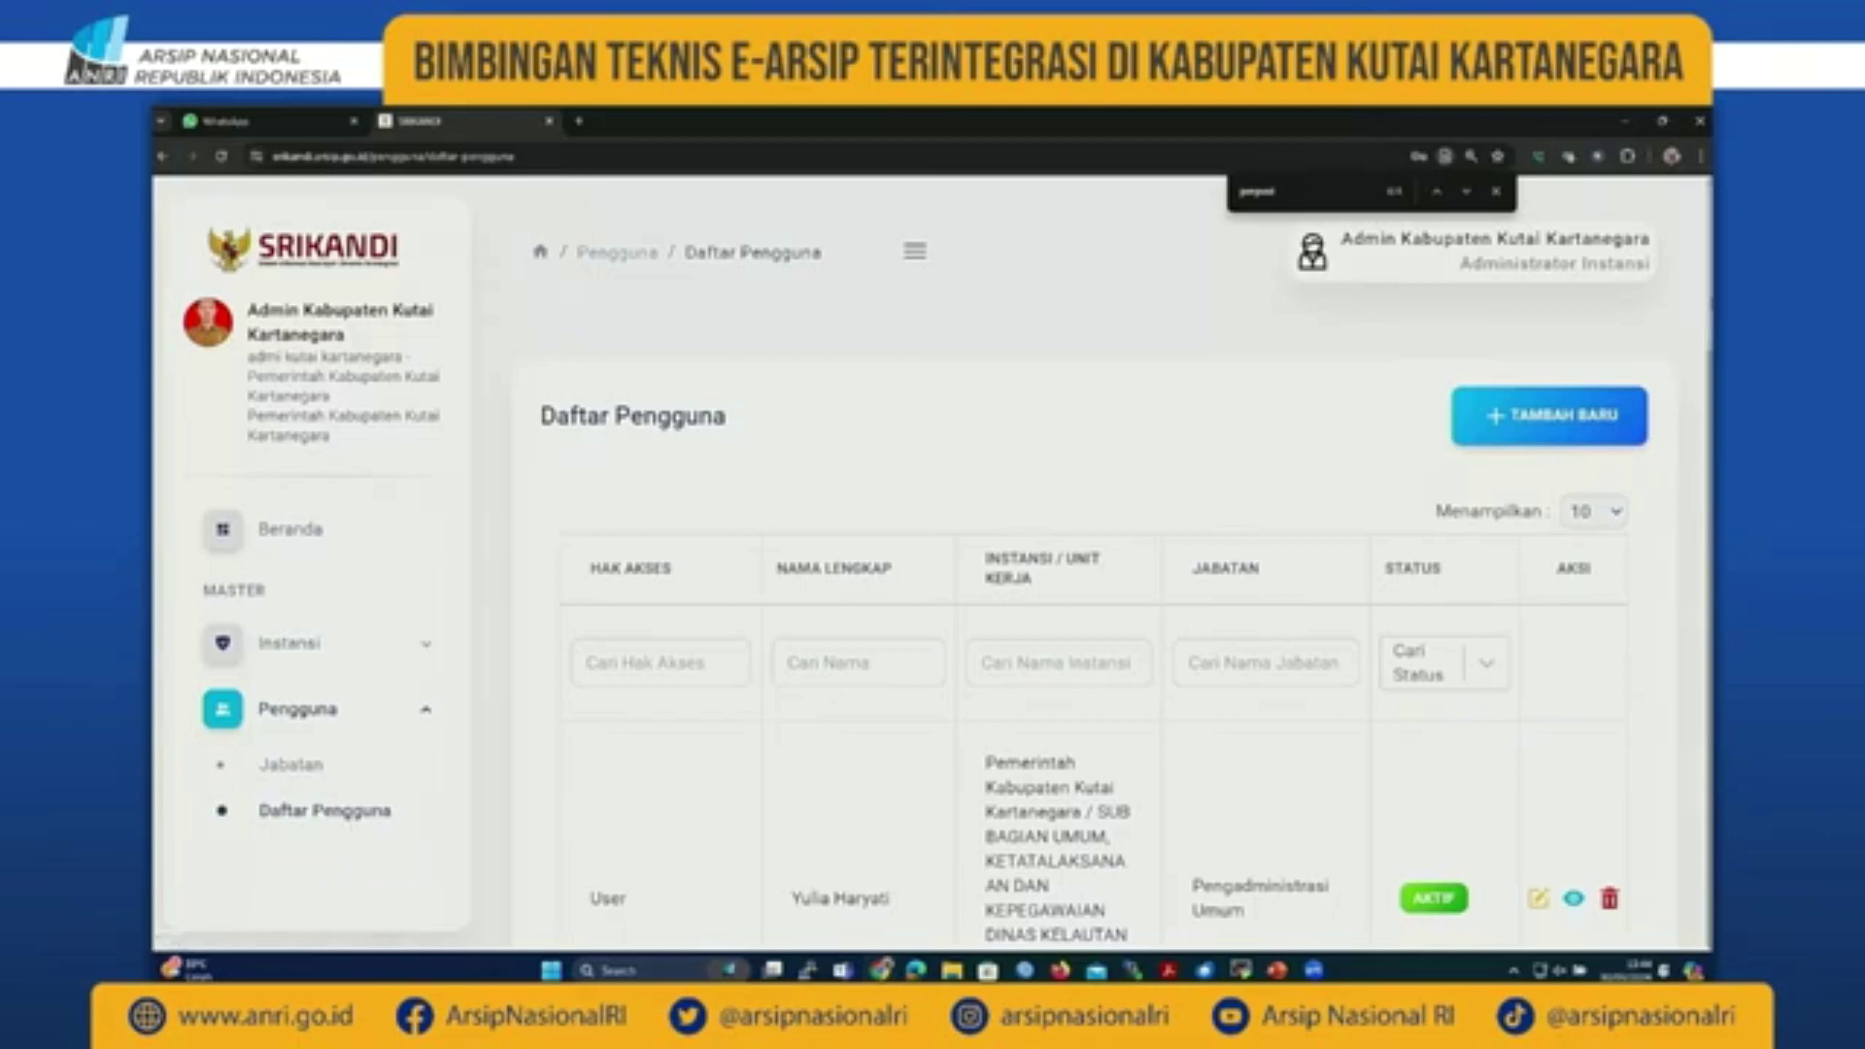
Step: Look through the user list and open the form for adding a new user
scroll(1123, 562, down, 7)
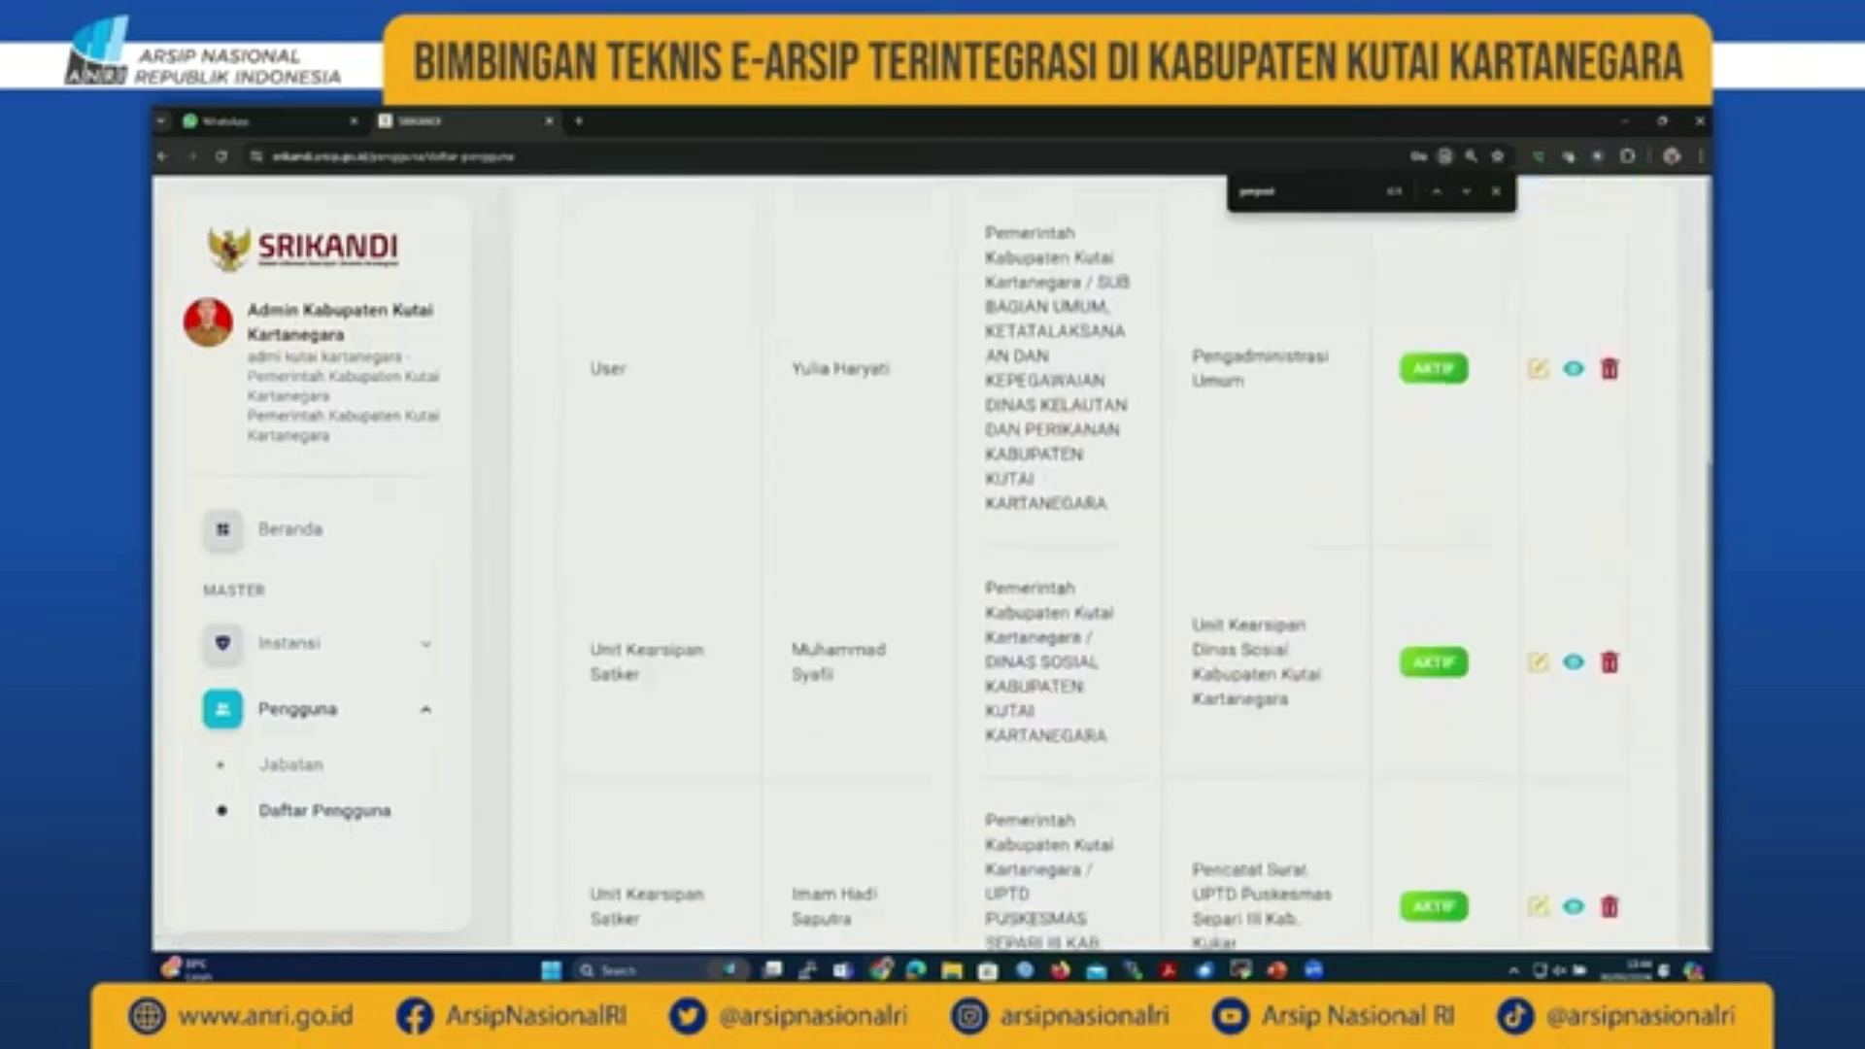
scroll(1123, 562, down, 15)
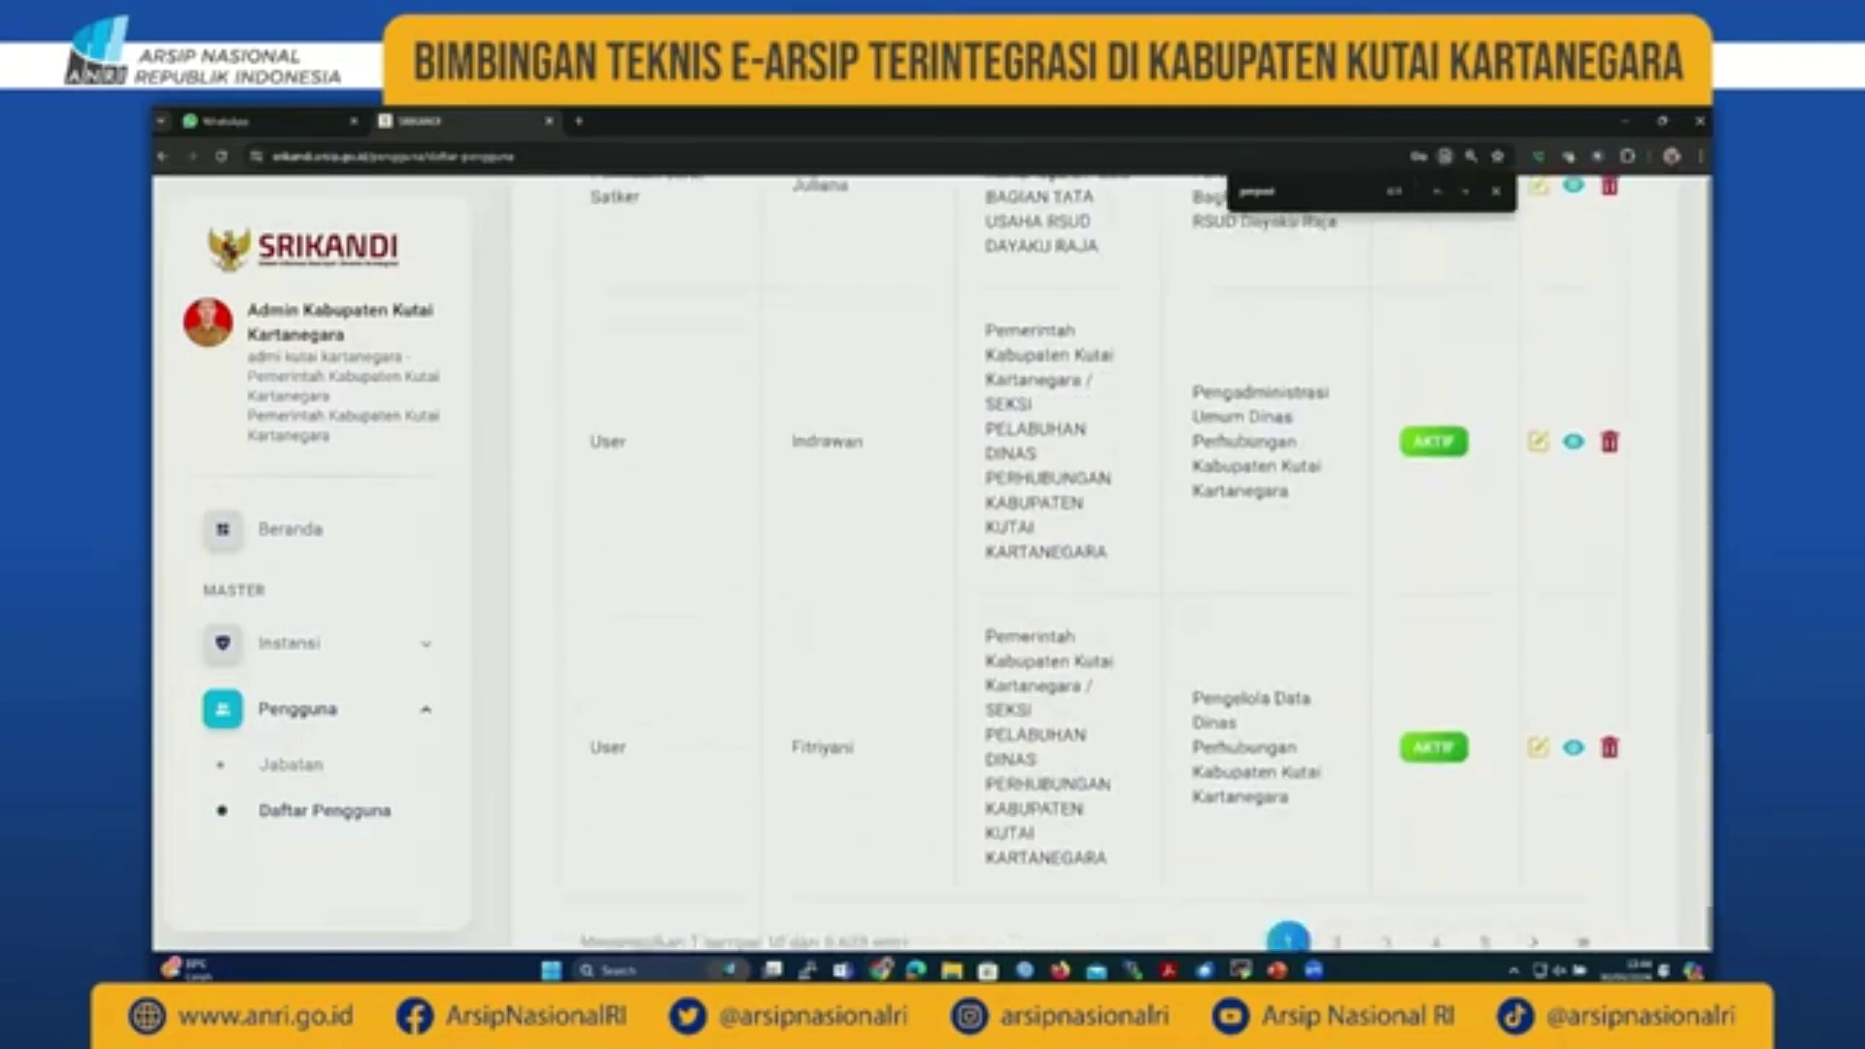
scroll(1695, 386, up, 20)
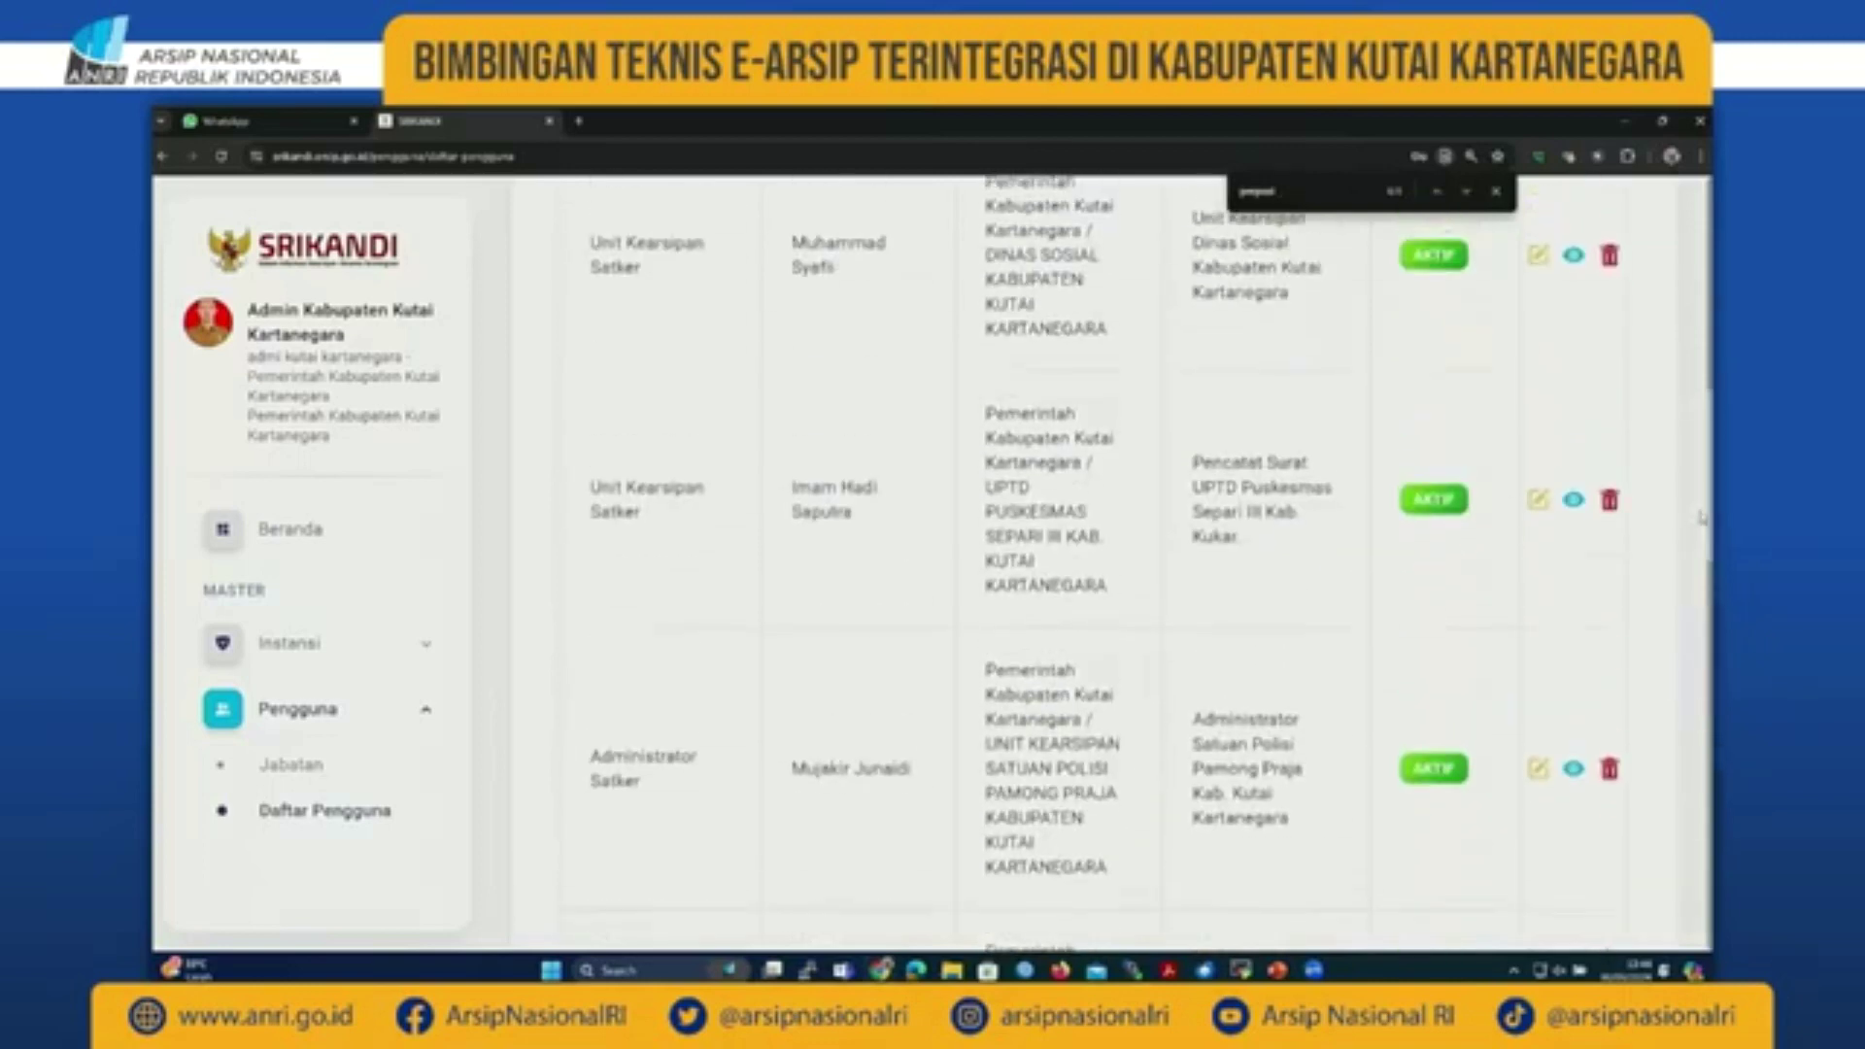
scroll(1696, 386, down, 1)
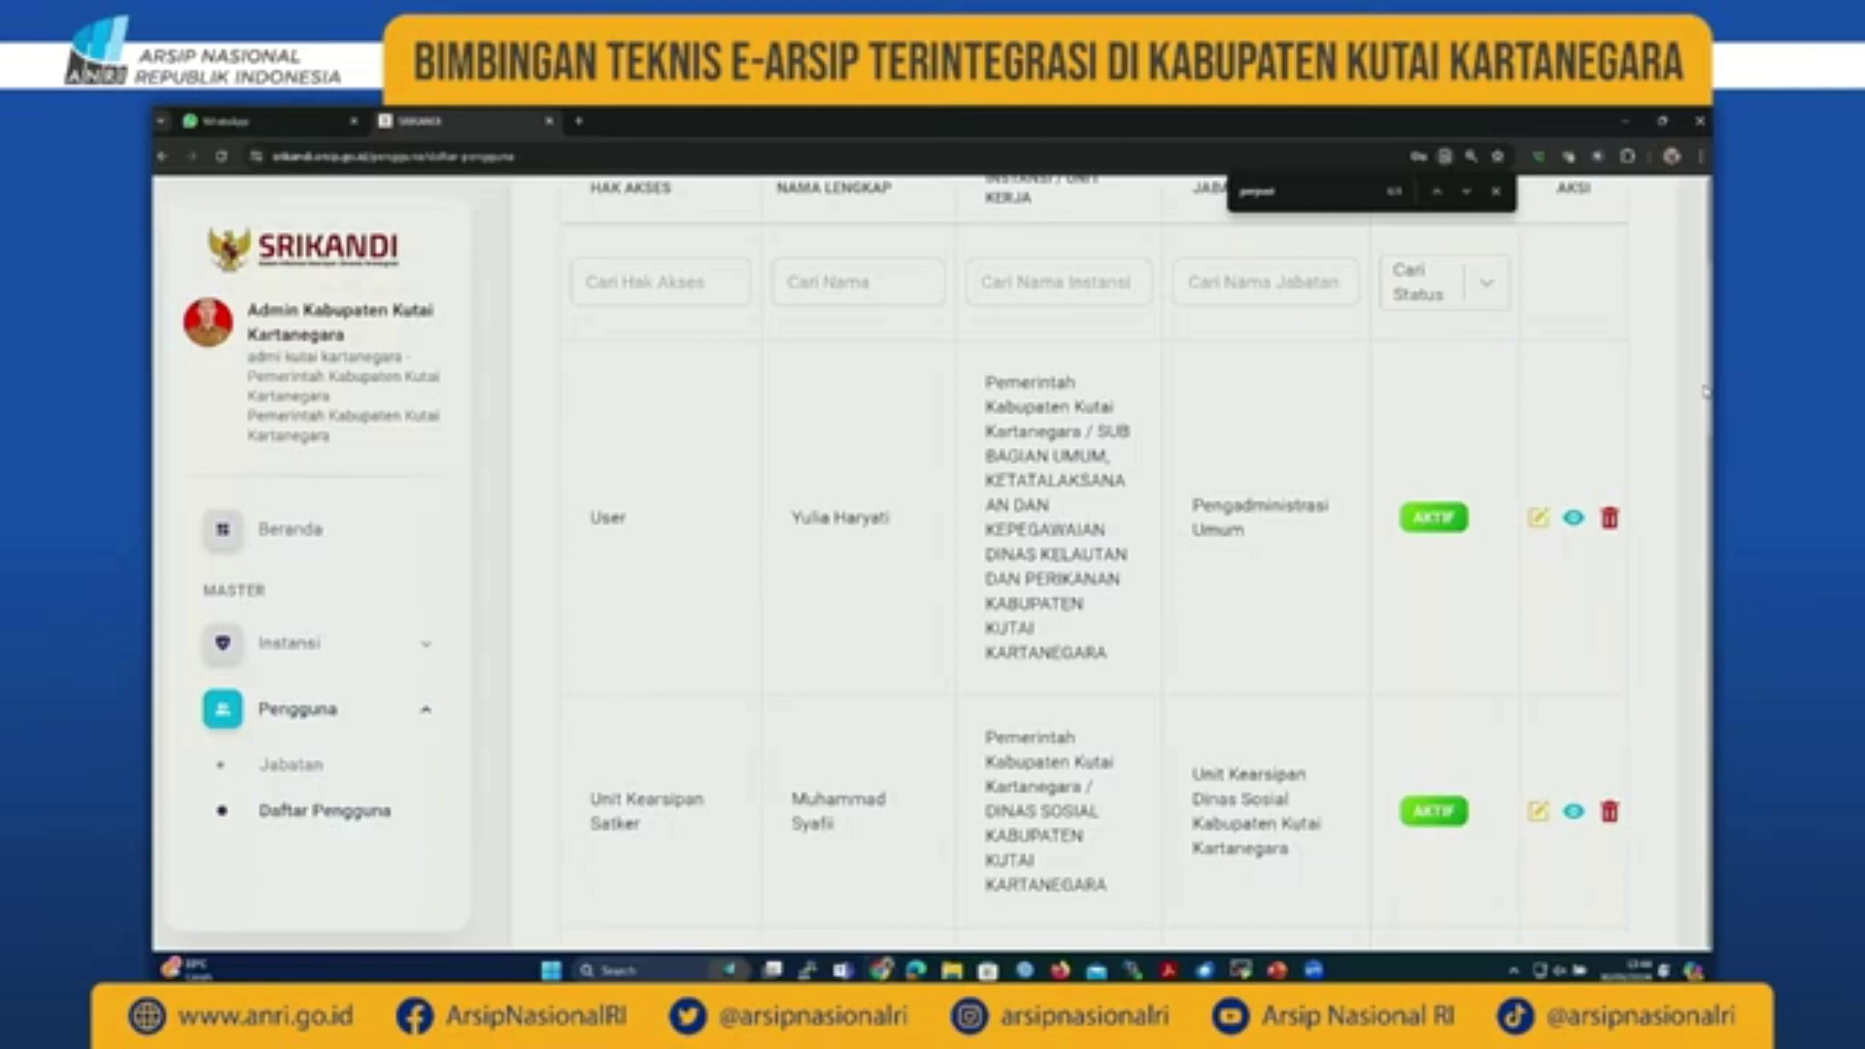
scroll(1687, 389, up, 6)
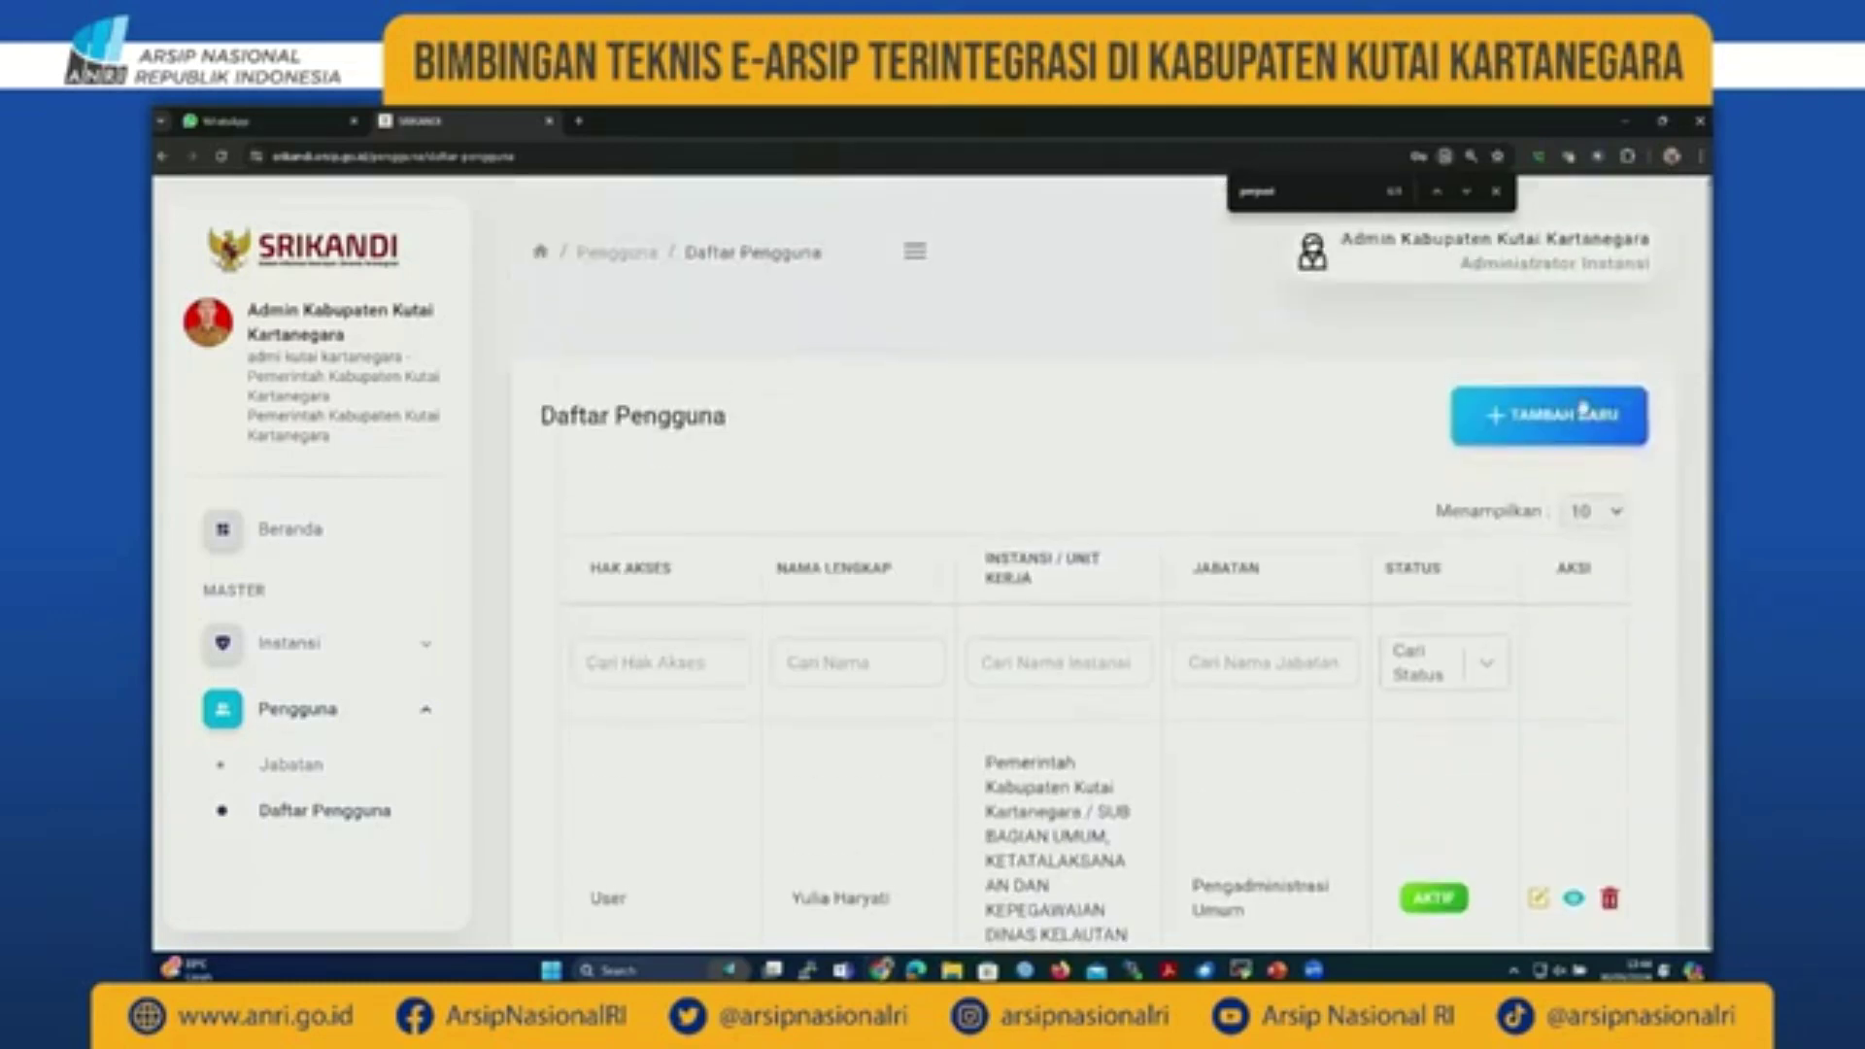
click(1572, 419)
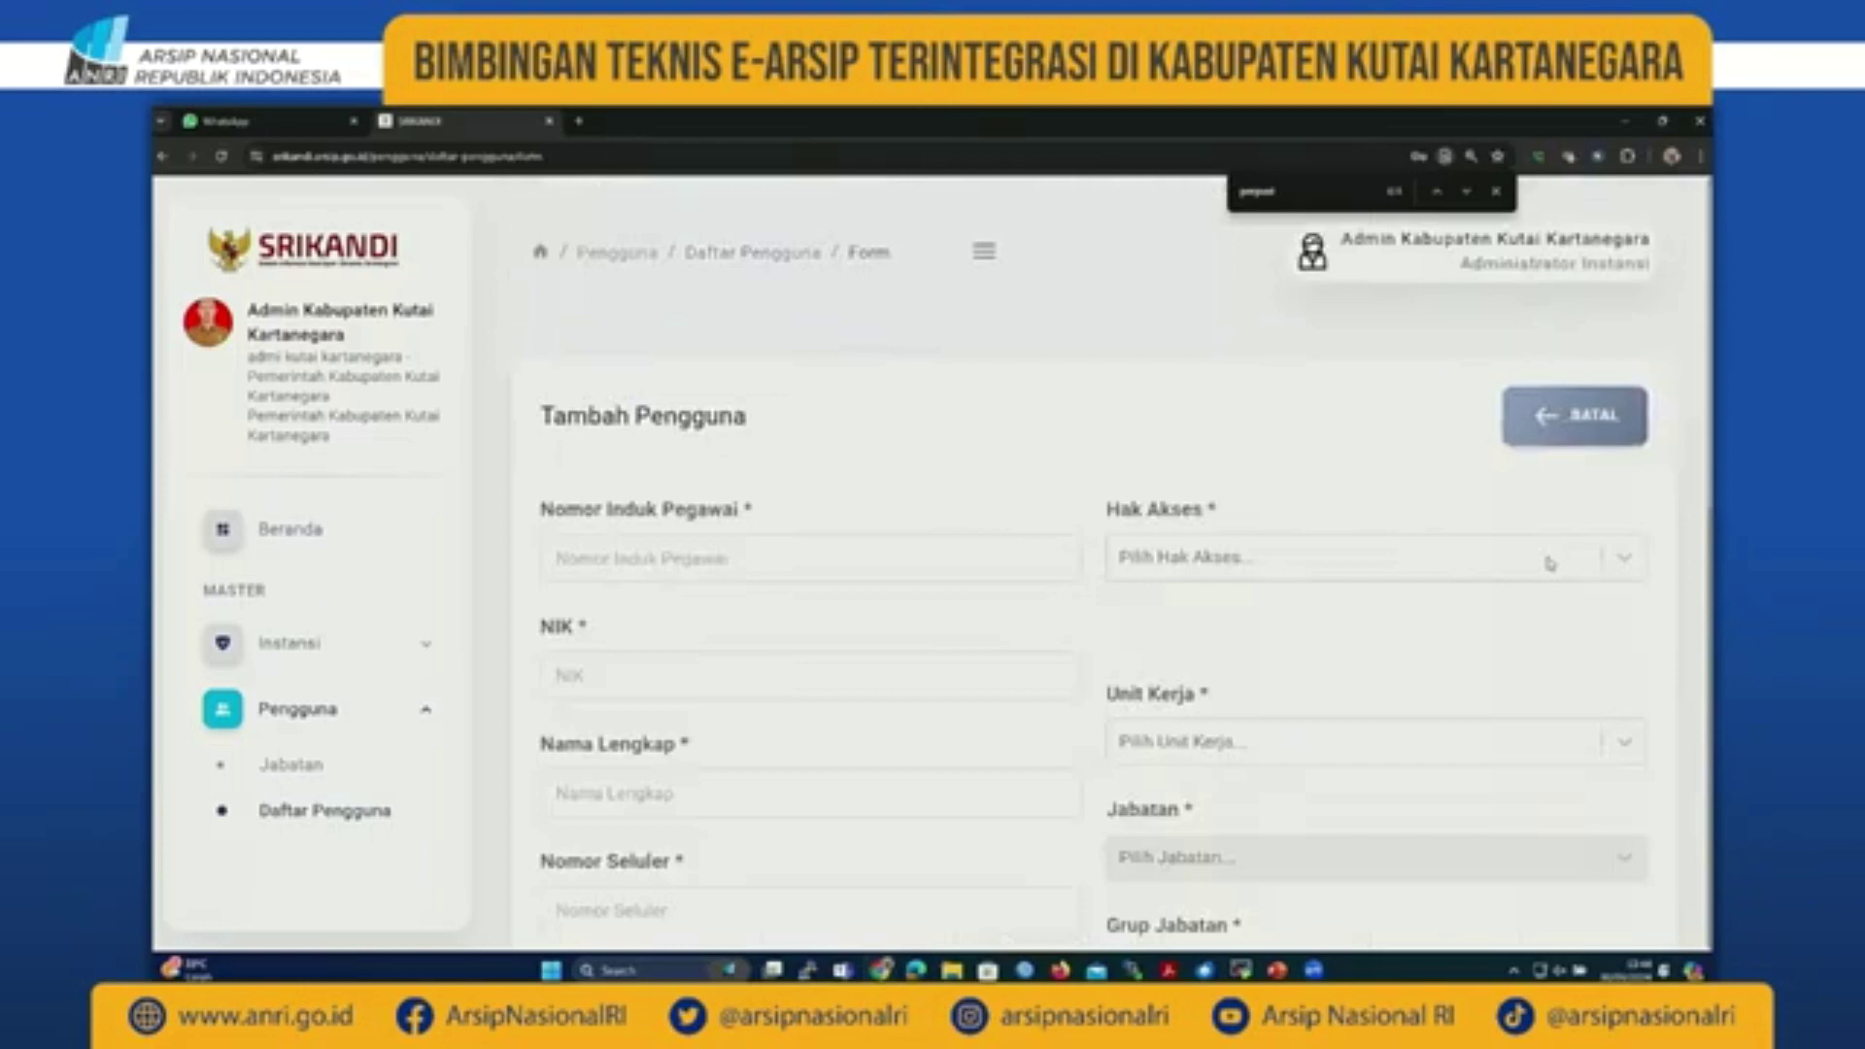
scroll(1550, 563, down, 2)
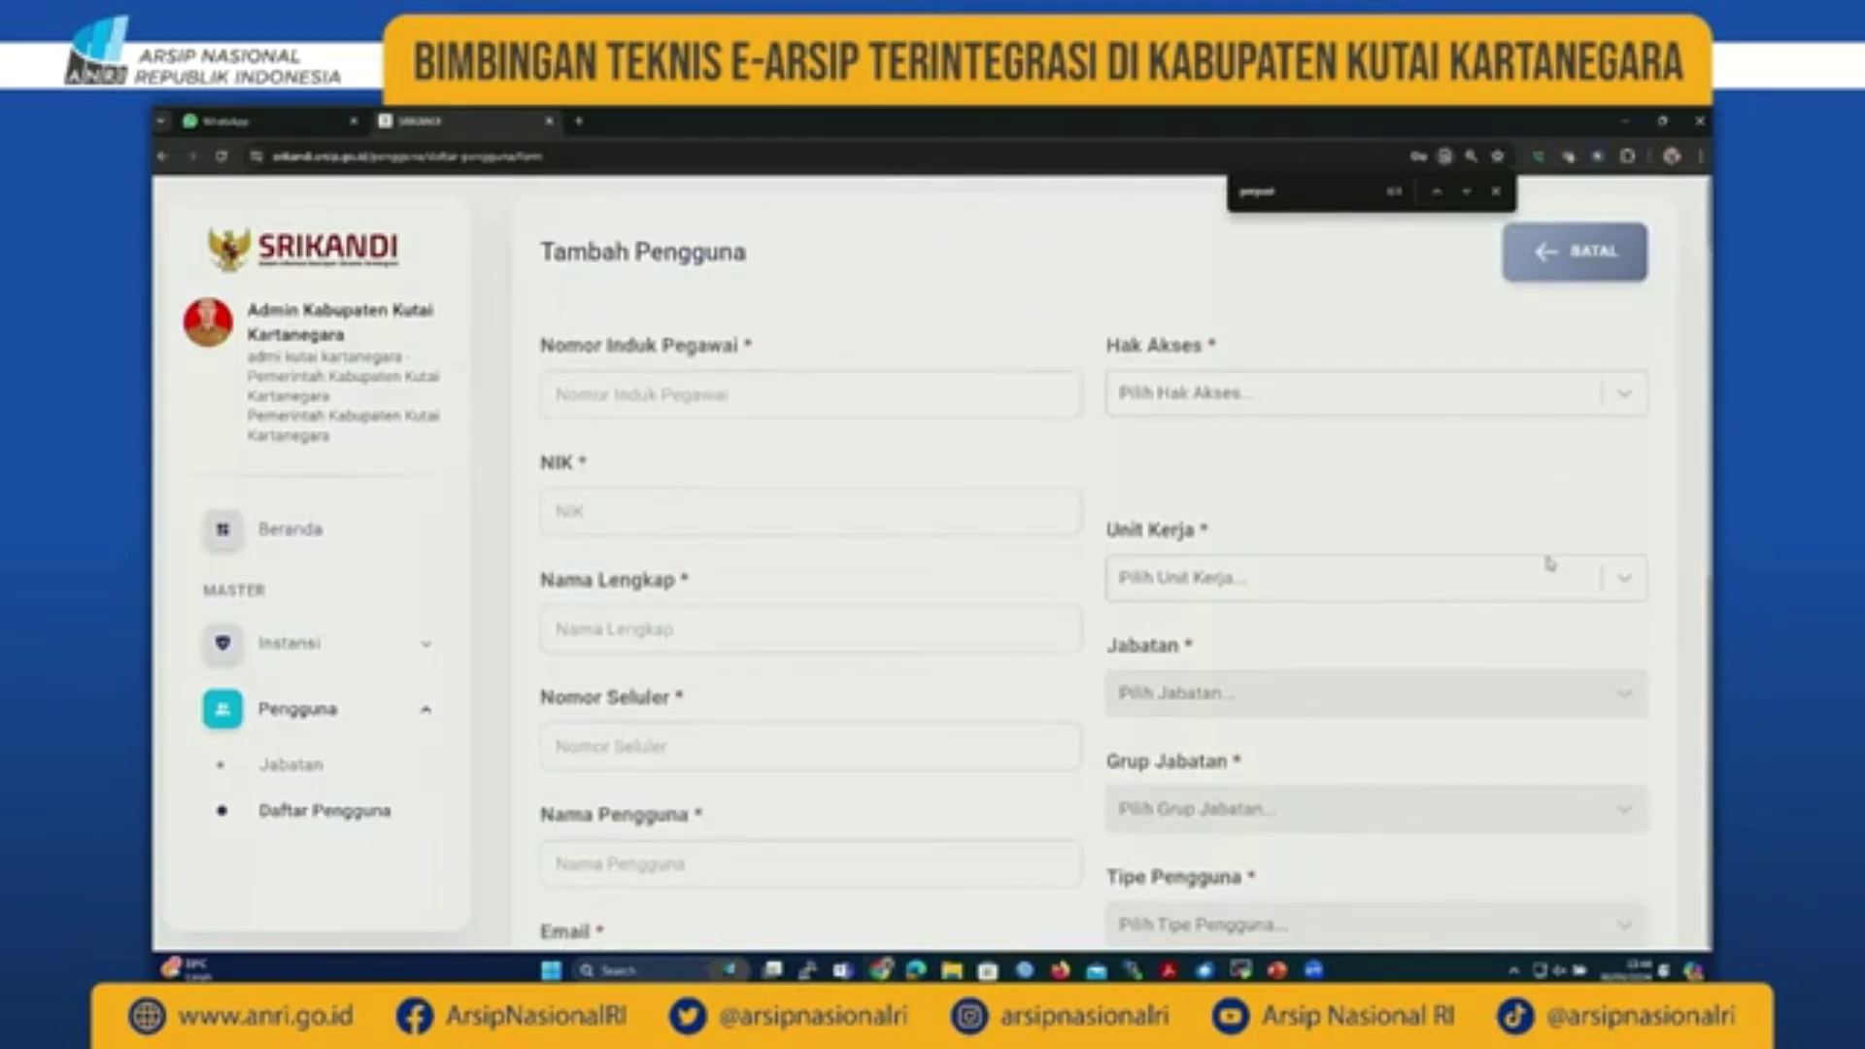
Step: Search the new user's Hak Akses options for "unit" and for "tata"
click(1630, 402)
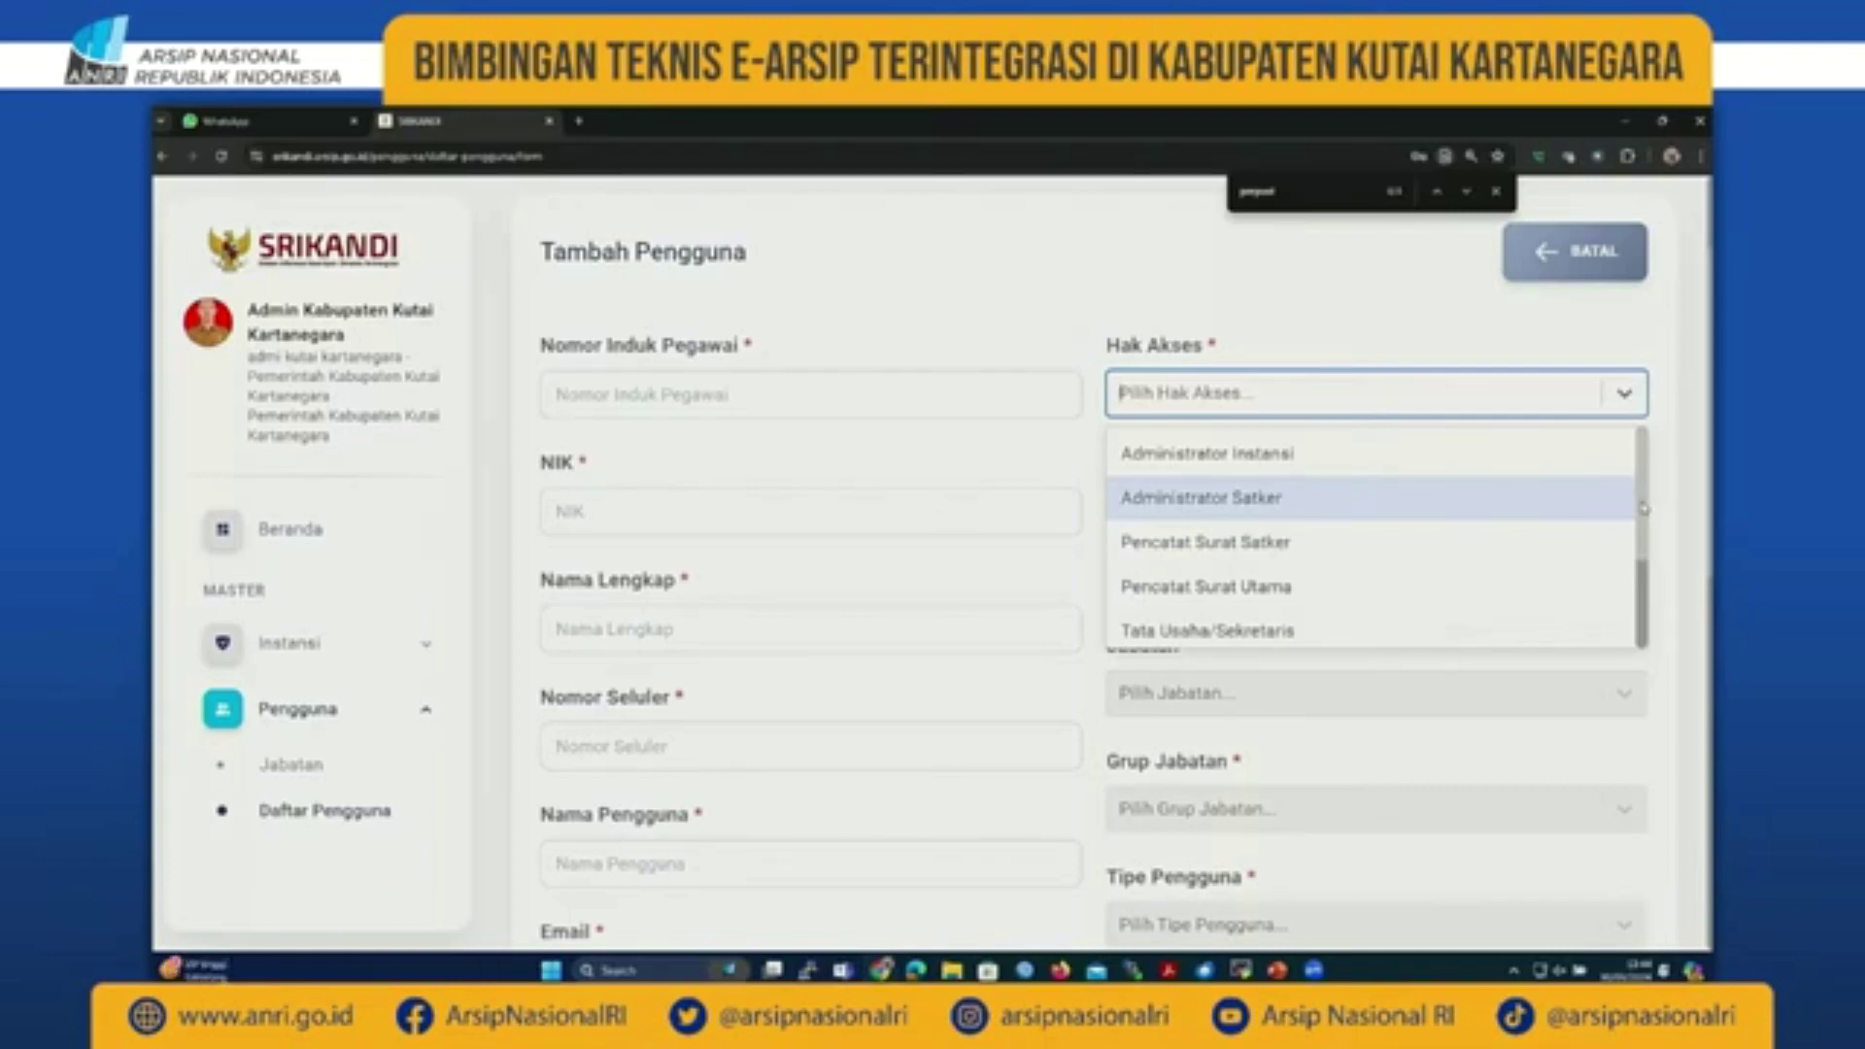
text(unit)
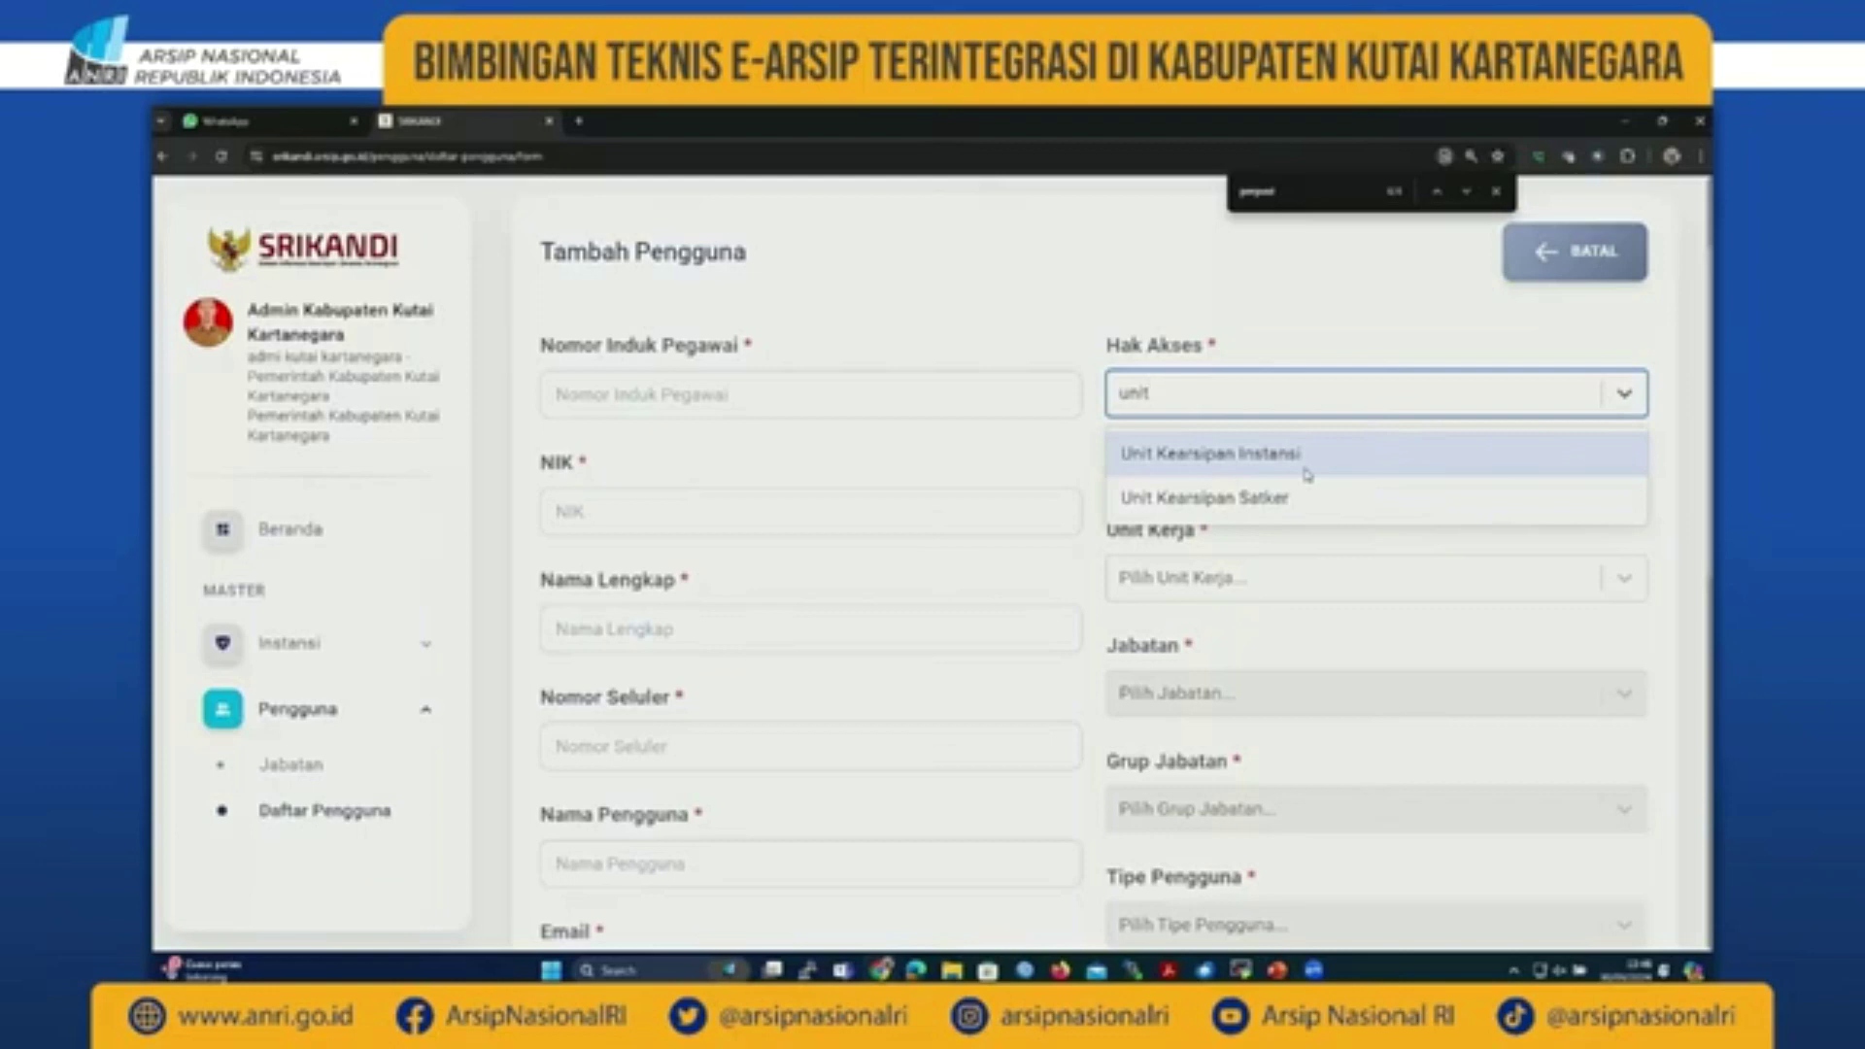
key(BackSpace)
key(BackSpace)
text(seker)
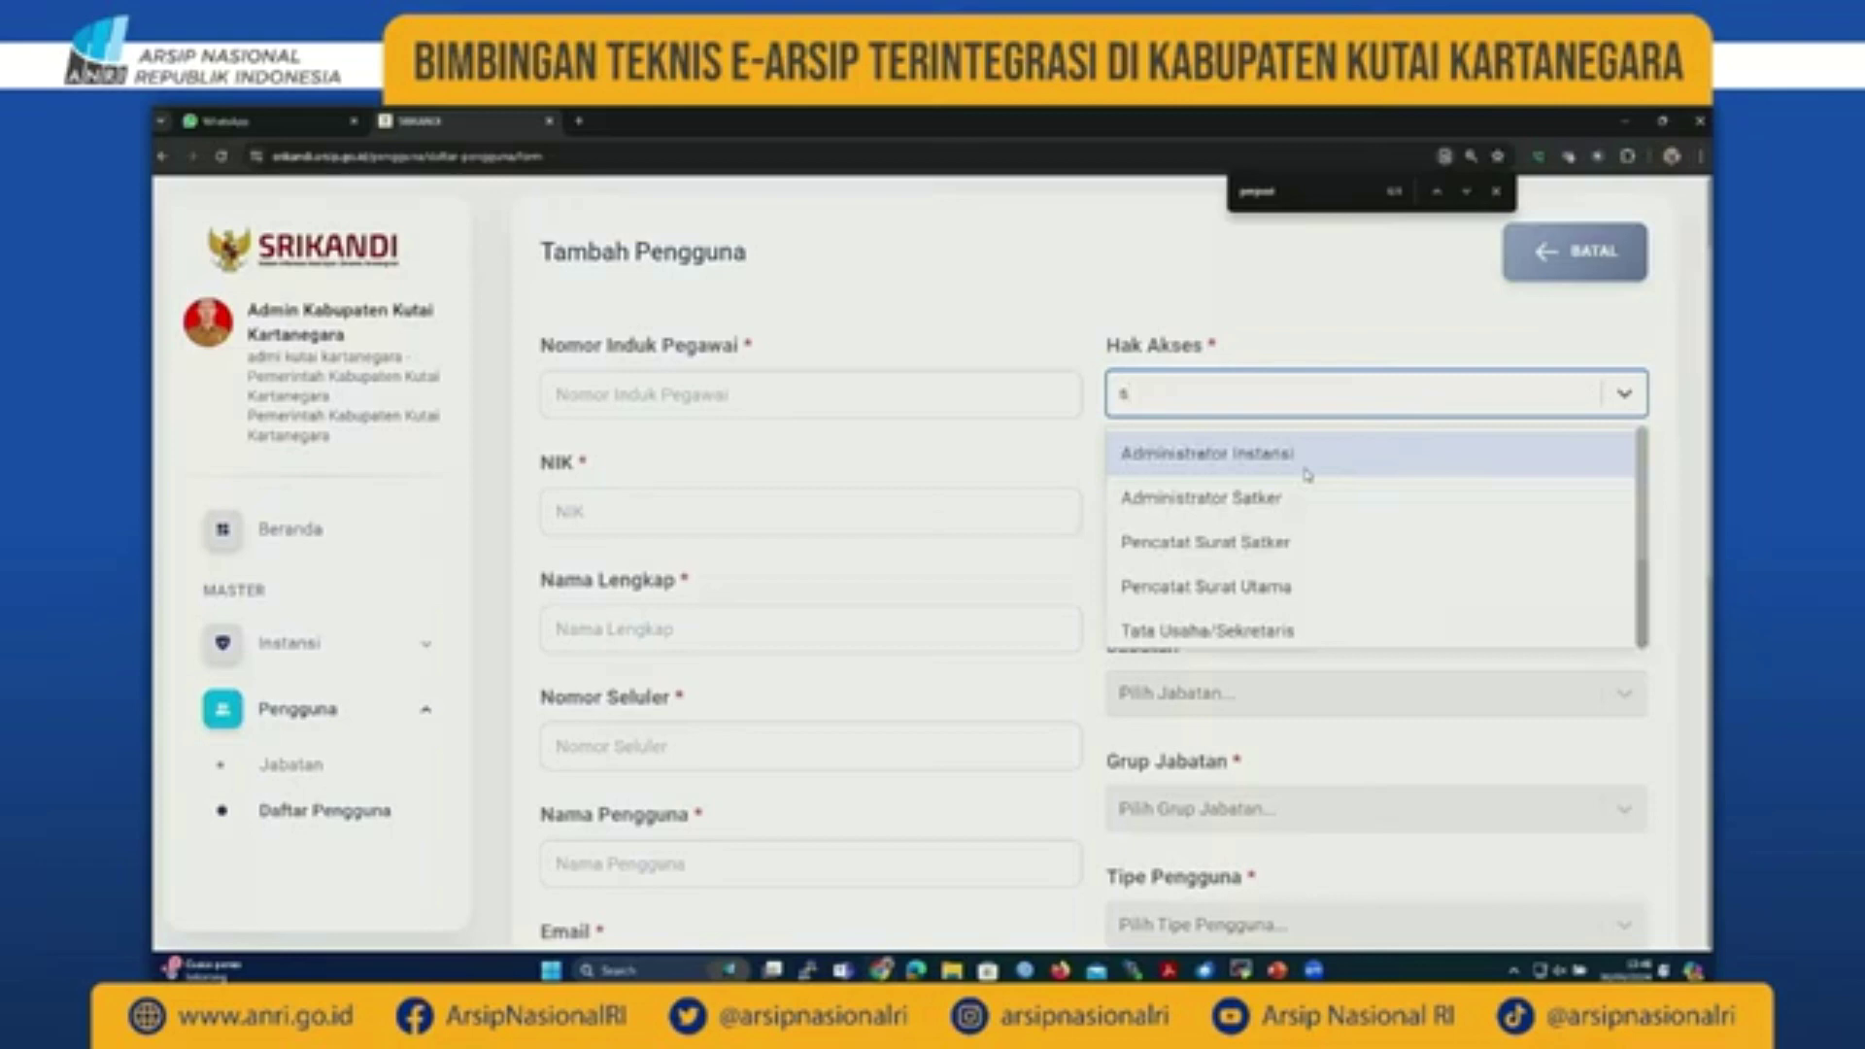
key(BackSpace)
text(tata)
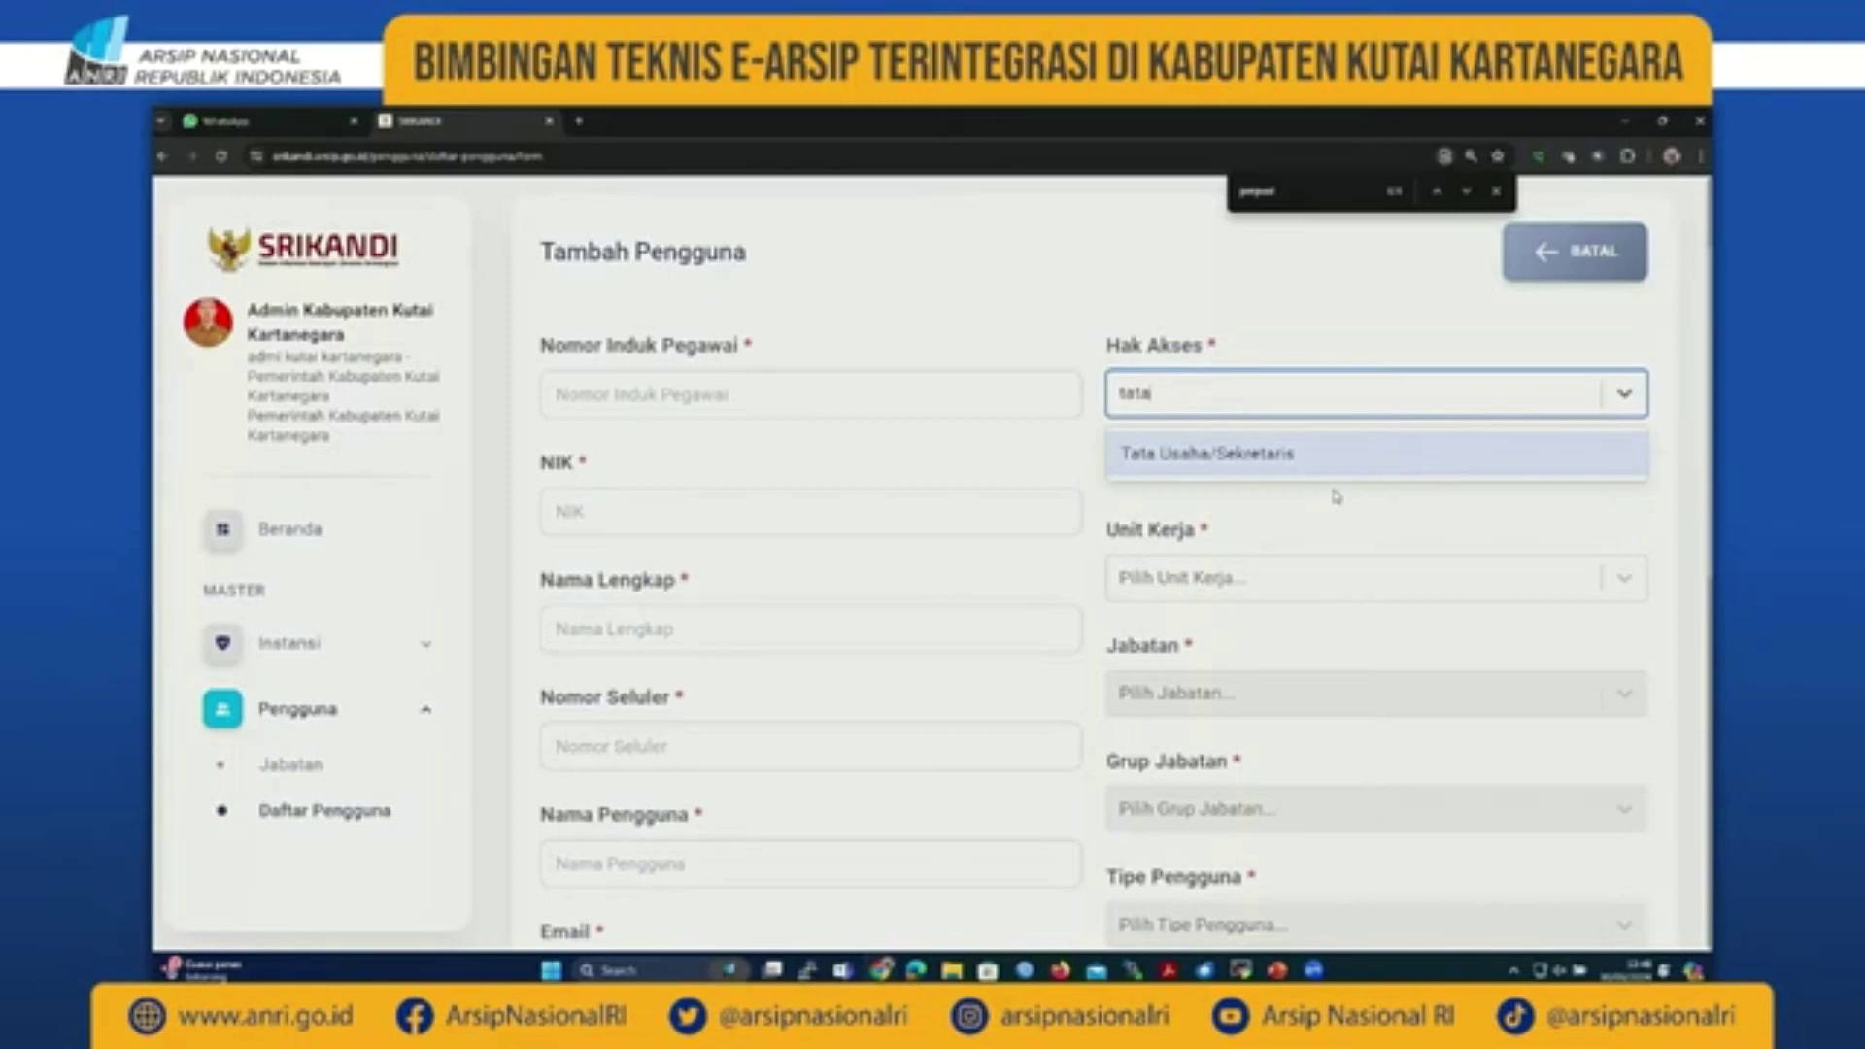
Step: Search the Hak Akses options for "pencata", leave the field unset, and review the form's remaining fields down to the photo
key(BackSpace)
key(BackSpace)
key(BackSpace)
key(BackSpace)
text(pej)
key(BackSpace)
text(ncata)
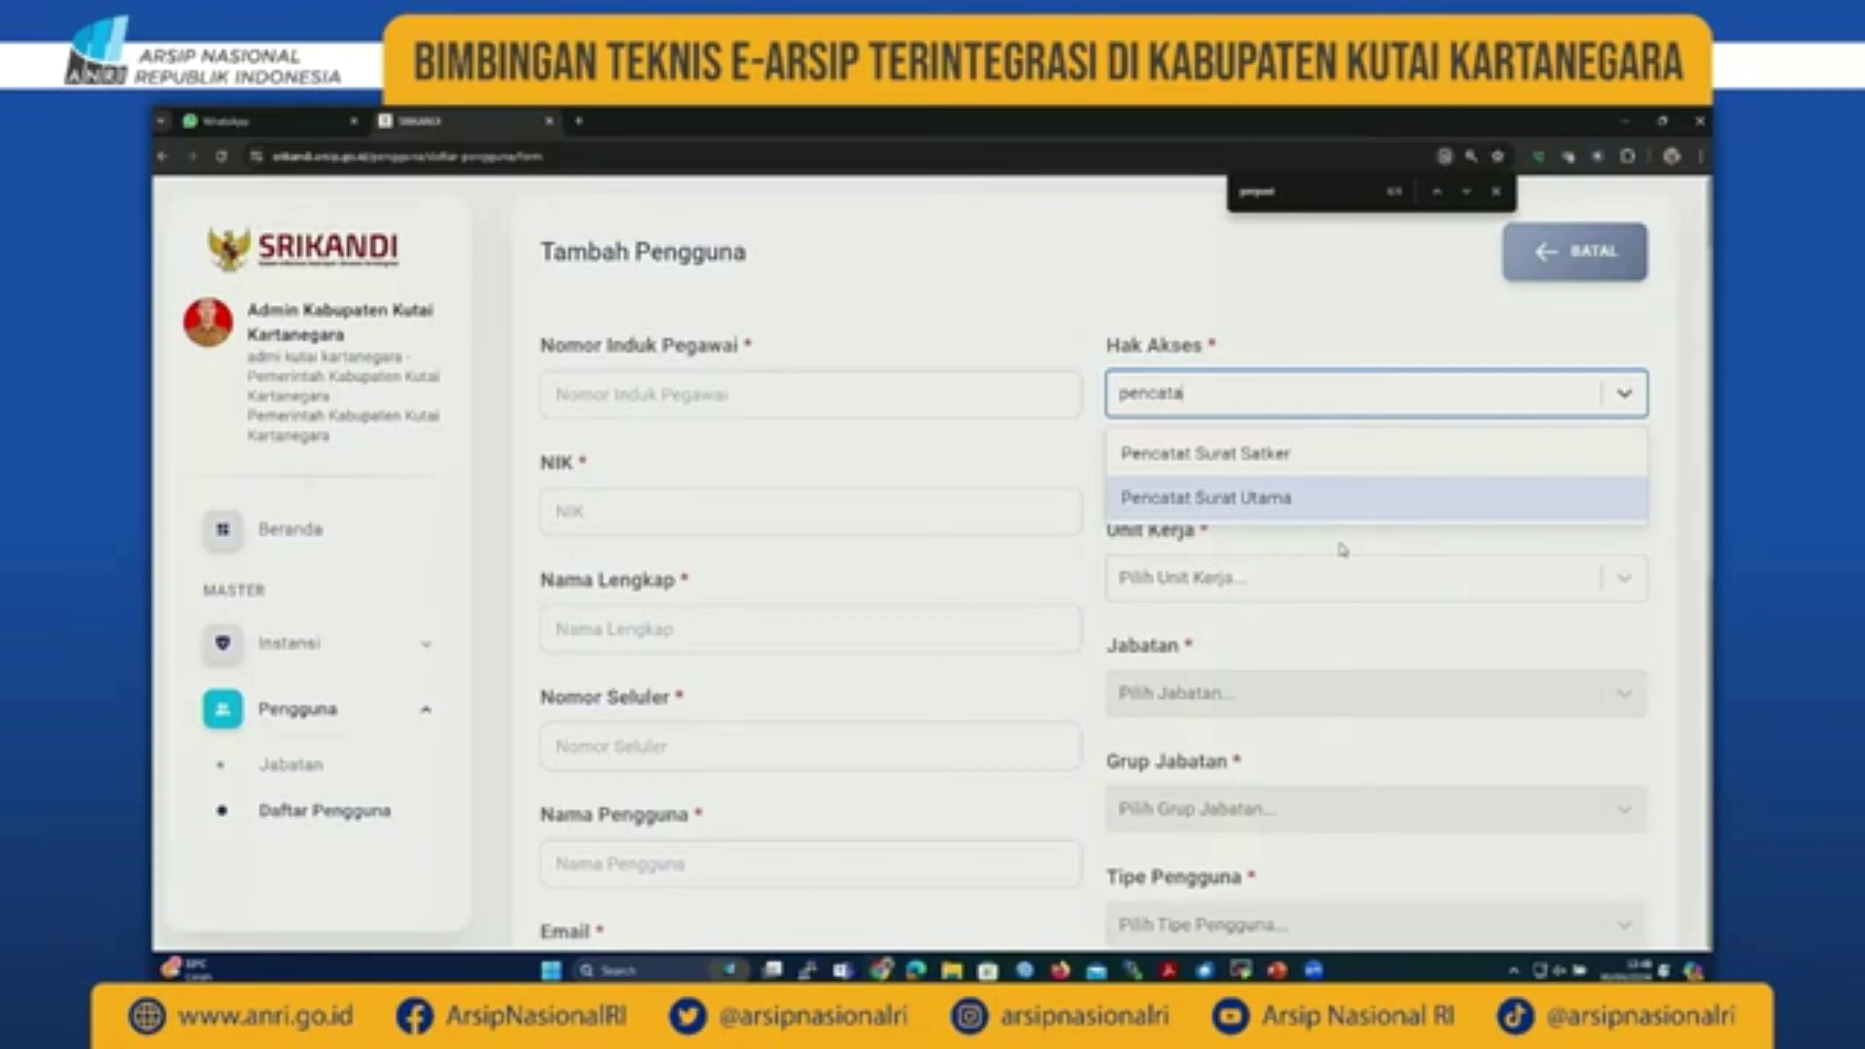
click(1359, 623)
scroll(1359, 625, down, 3)
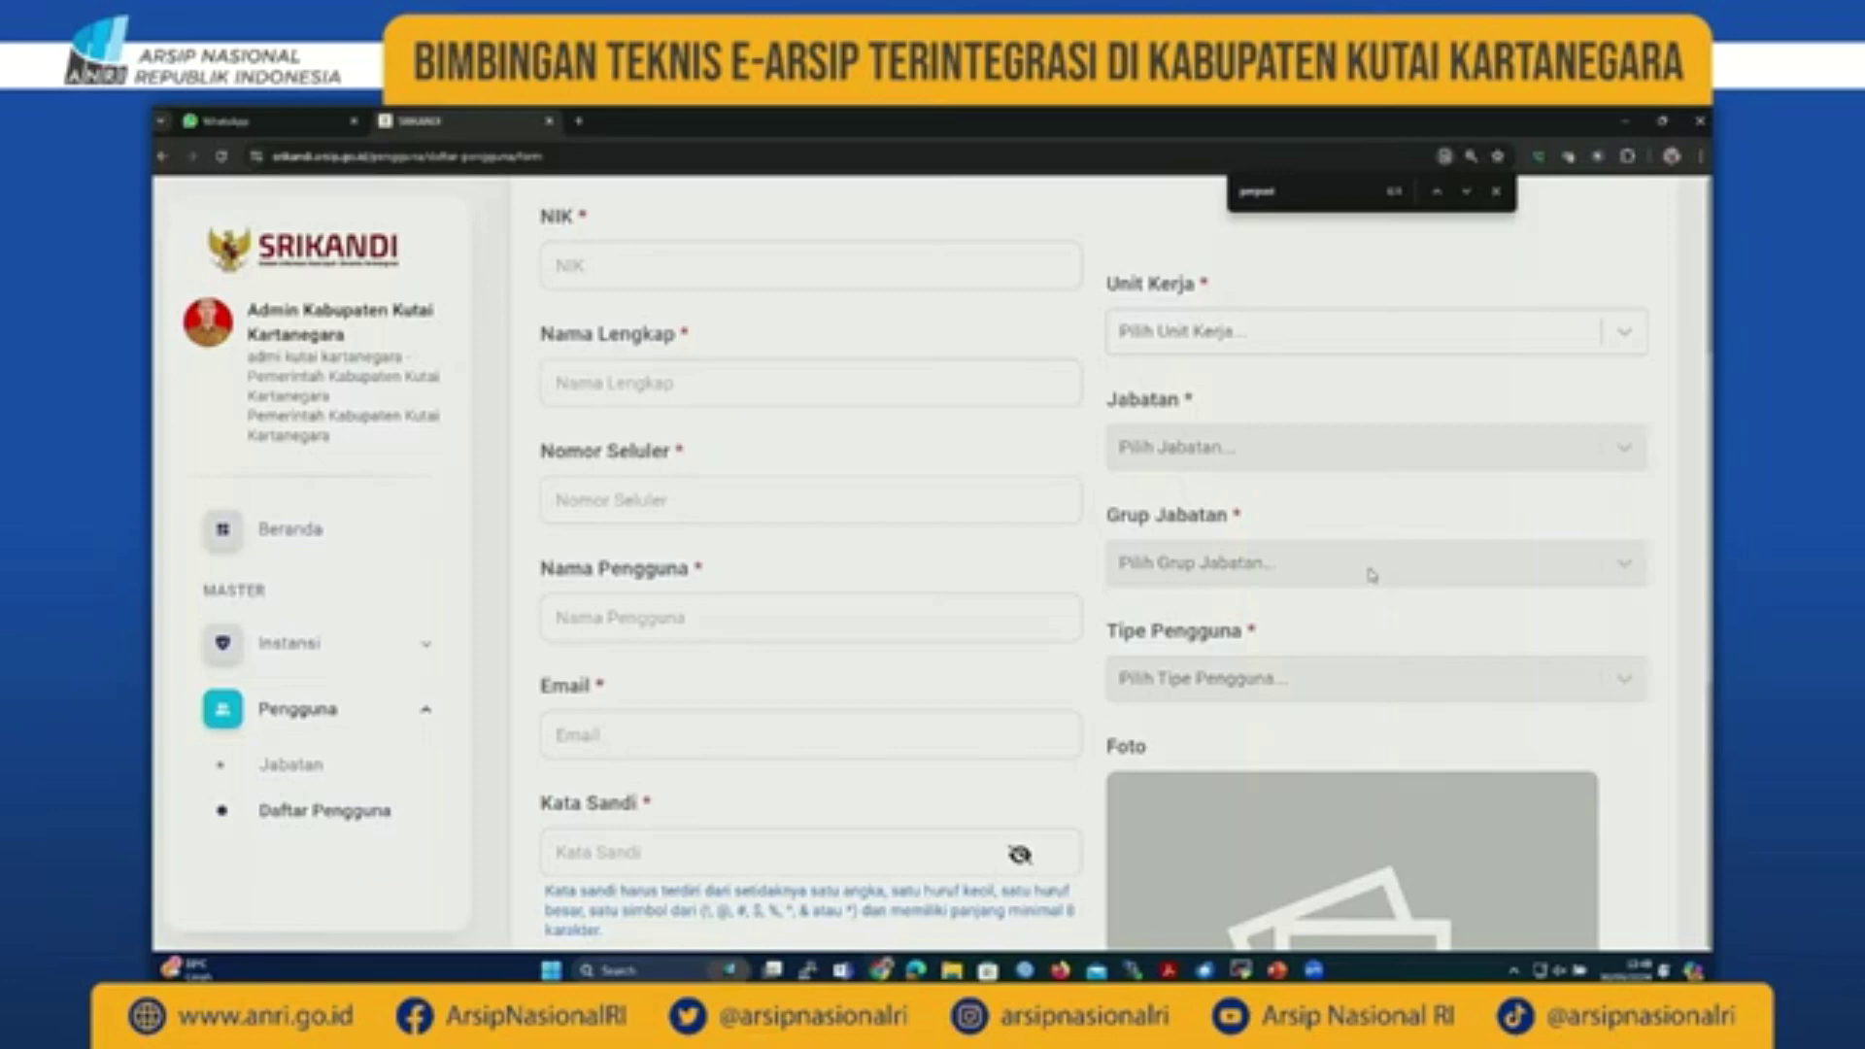
scroll(1371, 575, down, 3)
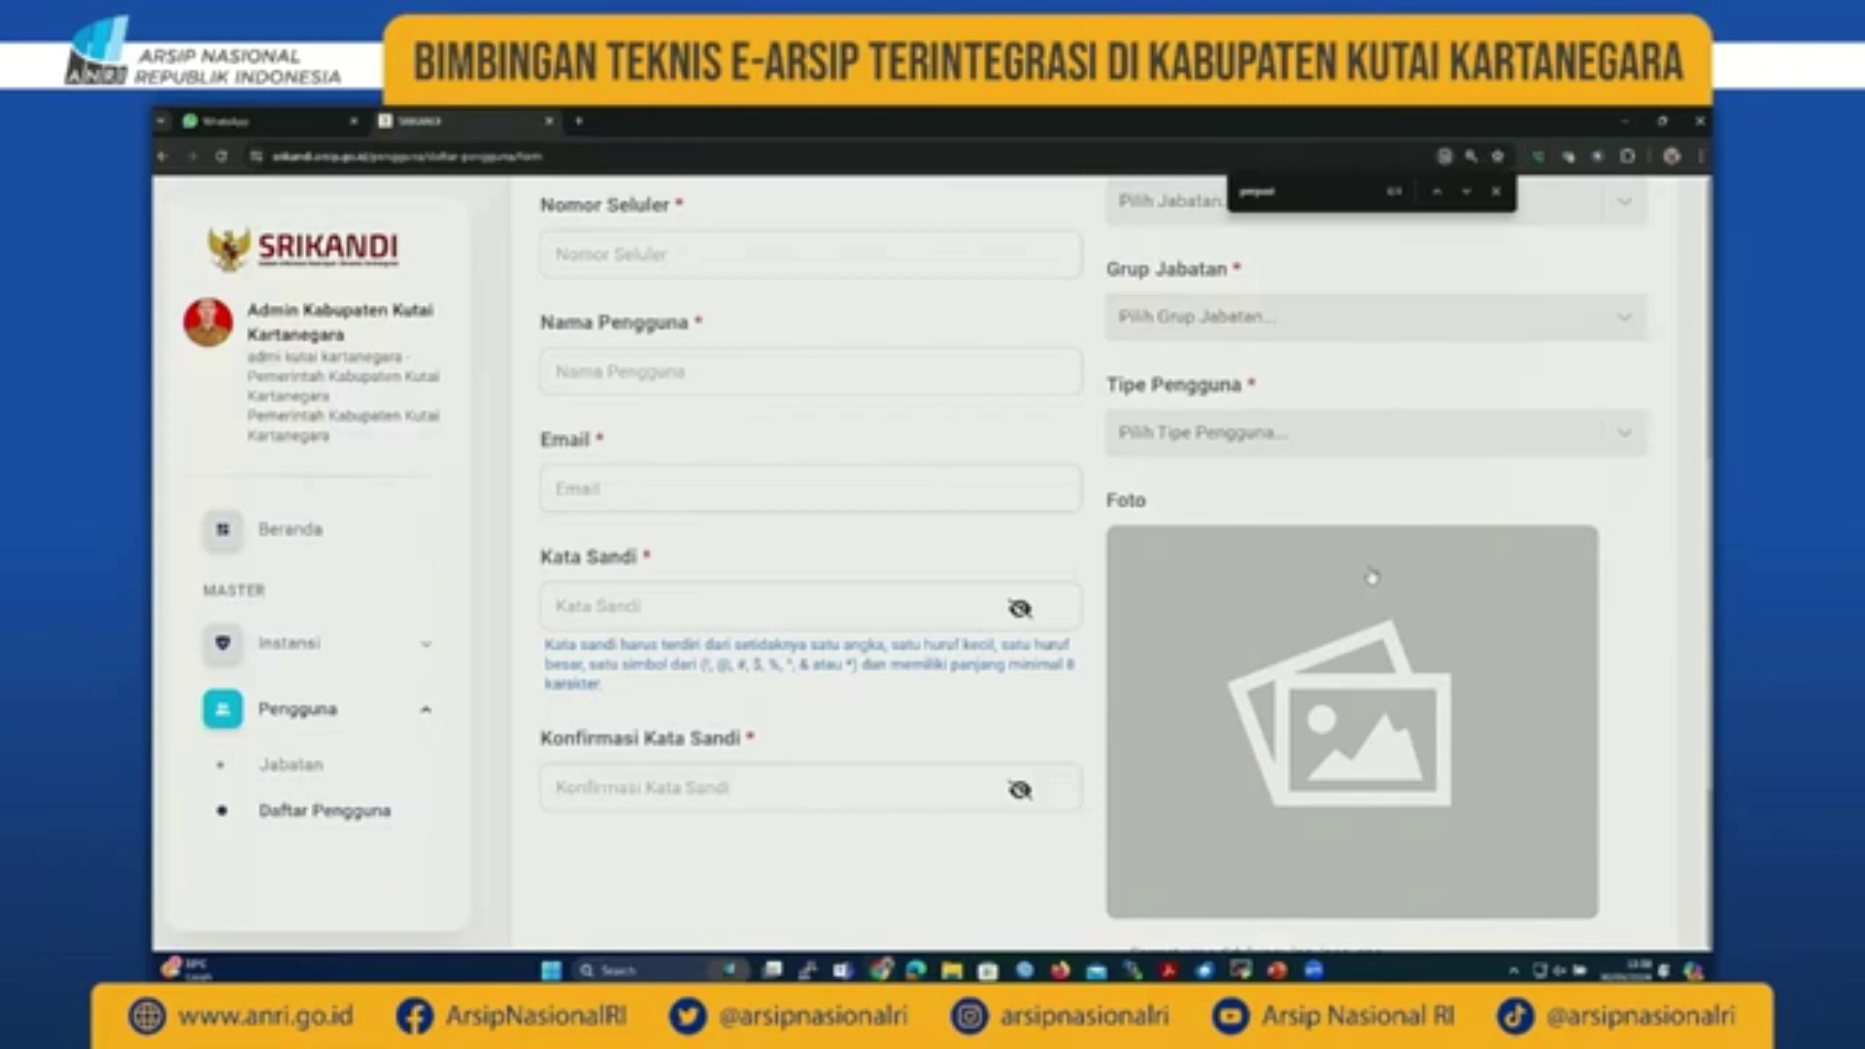
Step: Review the new-user form's remaining fields down to Status, and cancel the form to return to the user list
scroll(1371, 577, down, 3)
scroll(1371, 577, down, 1)
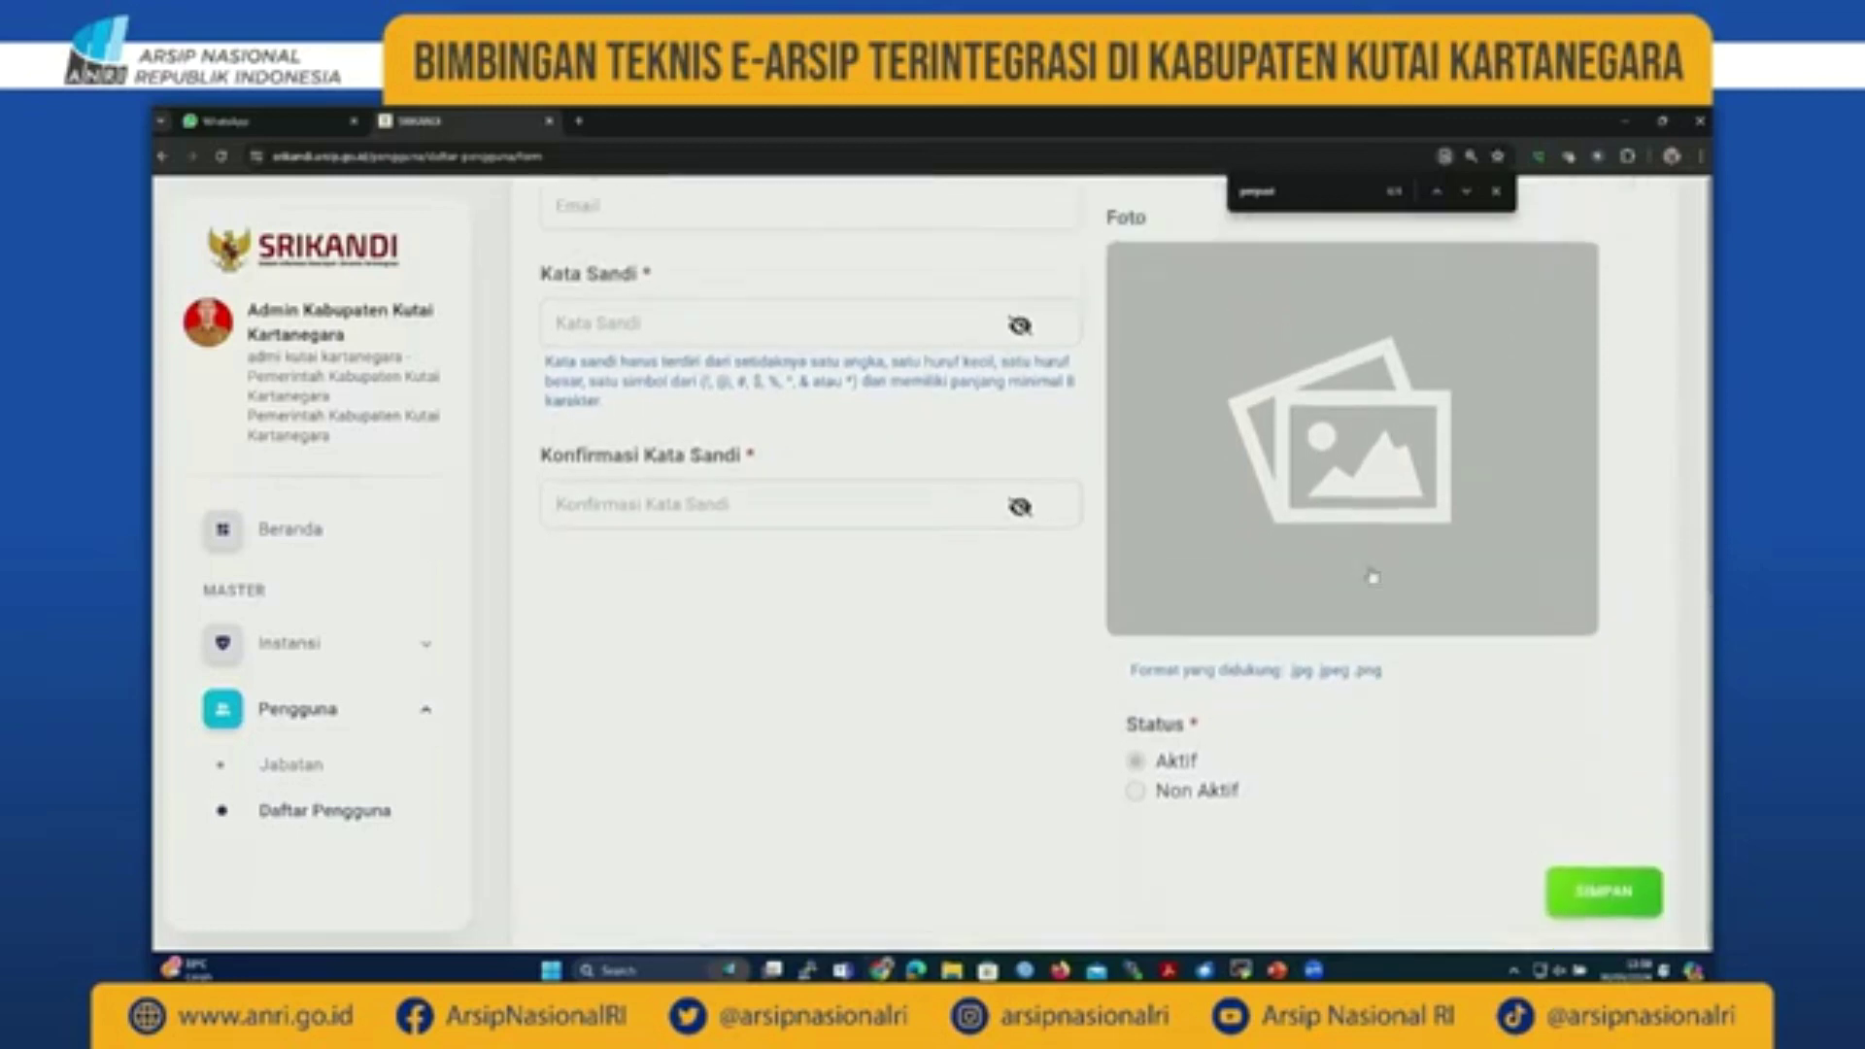
scroll(1371, 577, up, 2)
scroll(1371, 577, up, 1)
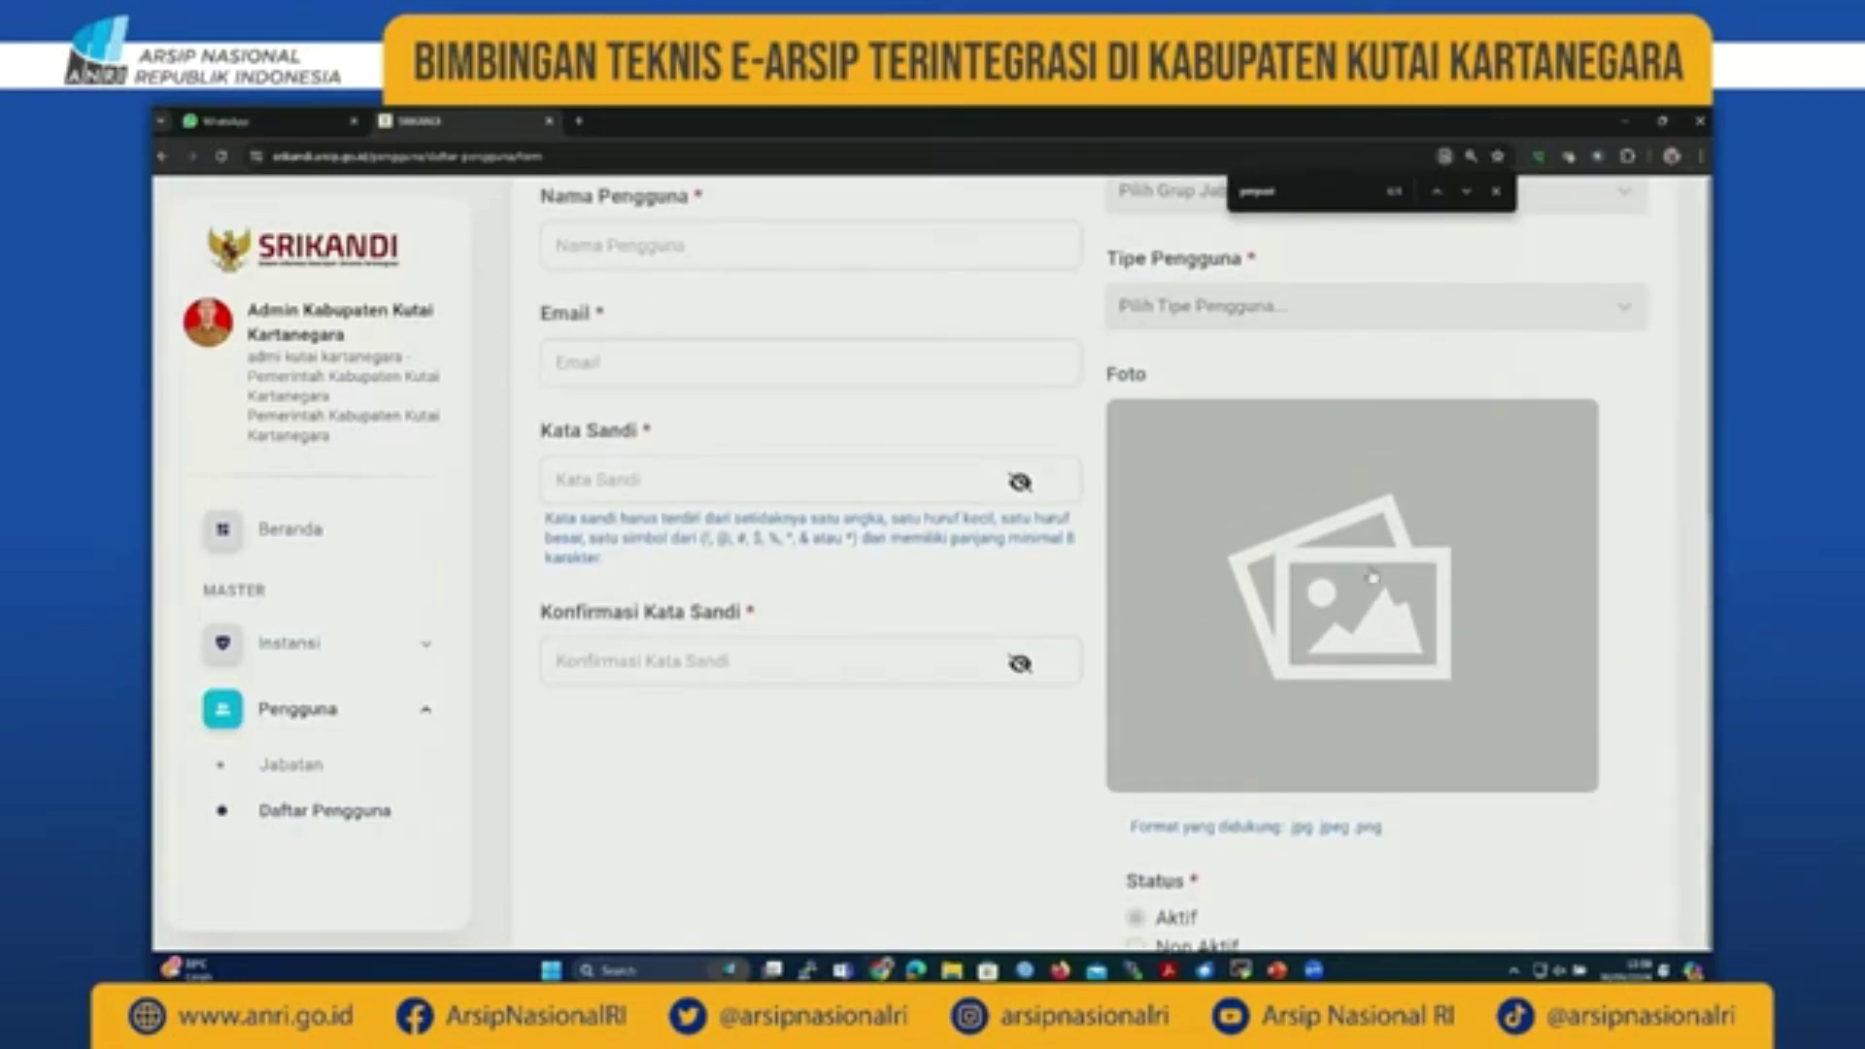
scroll(1372, 577, up, 9)
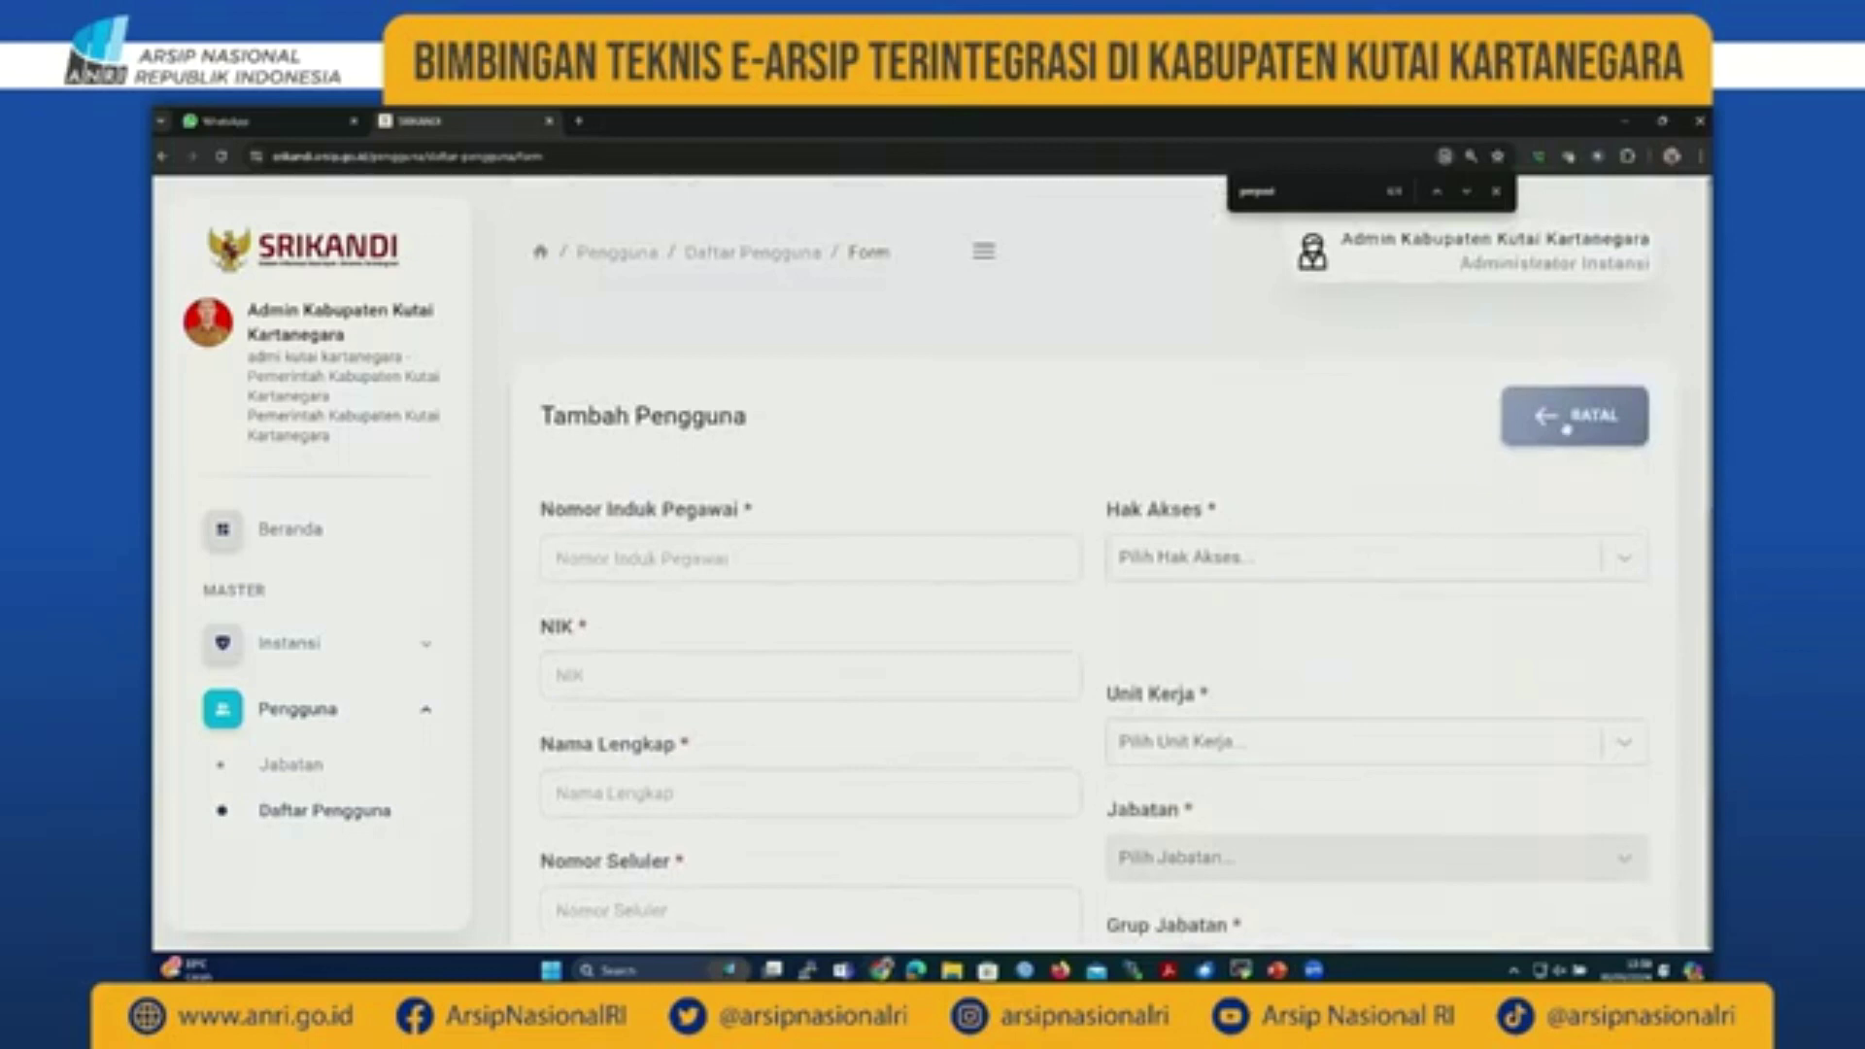
click(1566, 428)
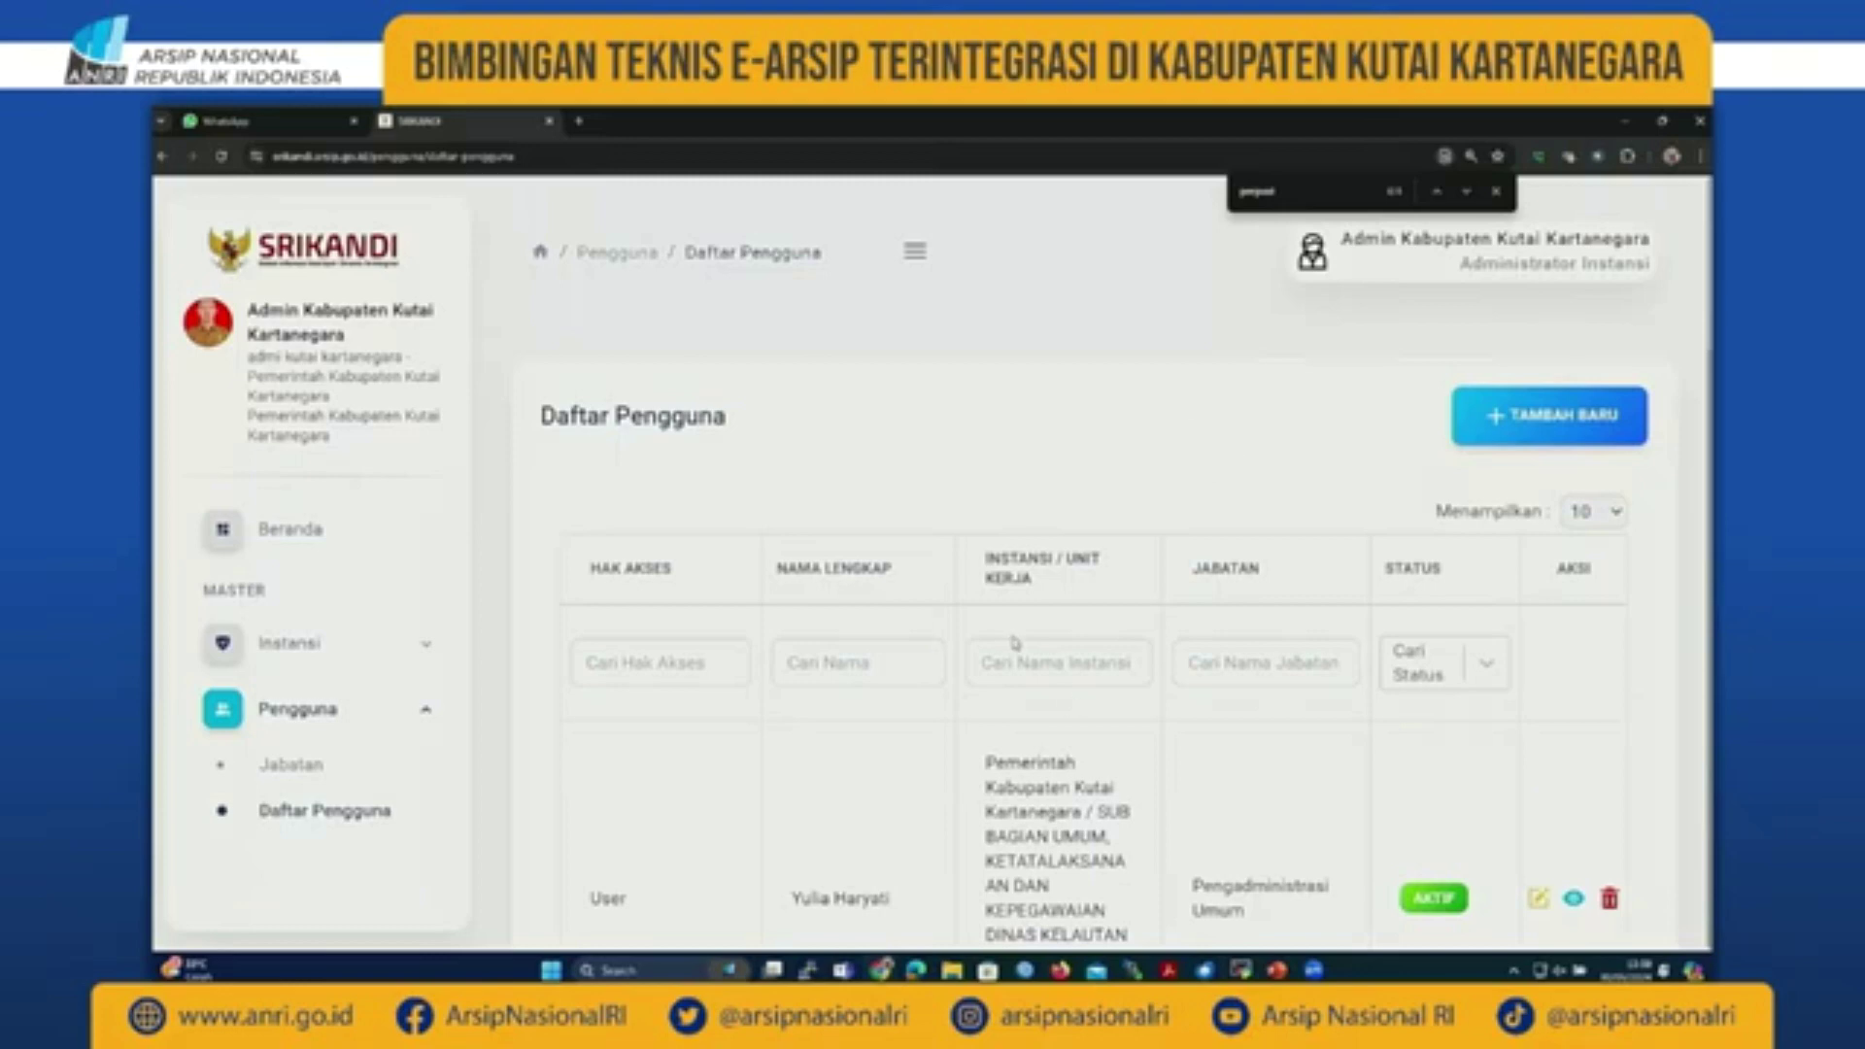
Step: Look over the columns of the Daftar Pengguna list and expand the Instansi group in the navigation
scroll(1014, 642, down, 1)
scroll(1016, 646, down, 1)
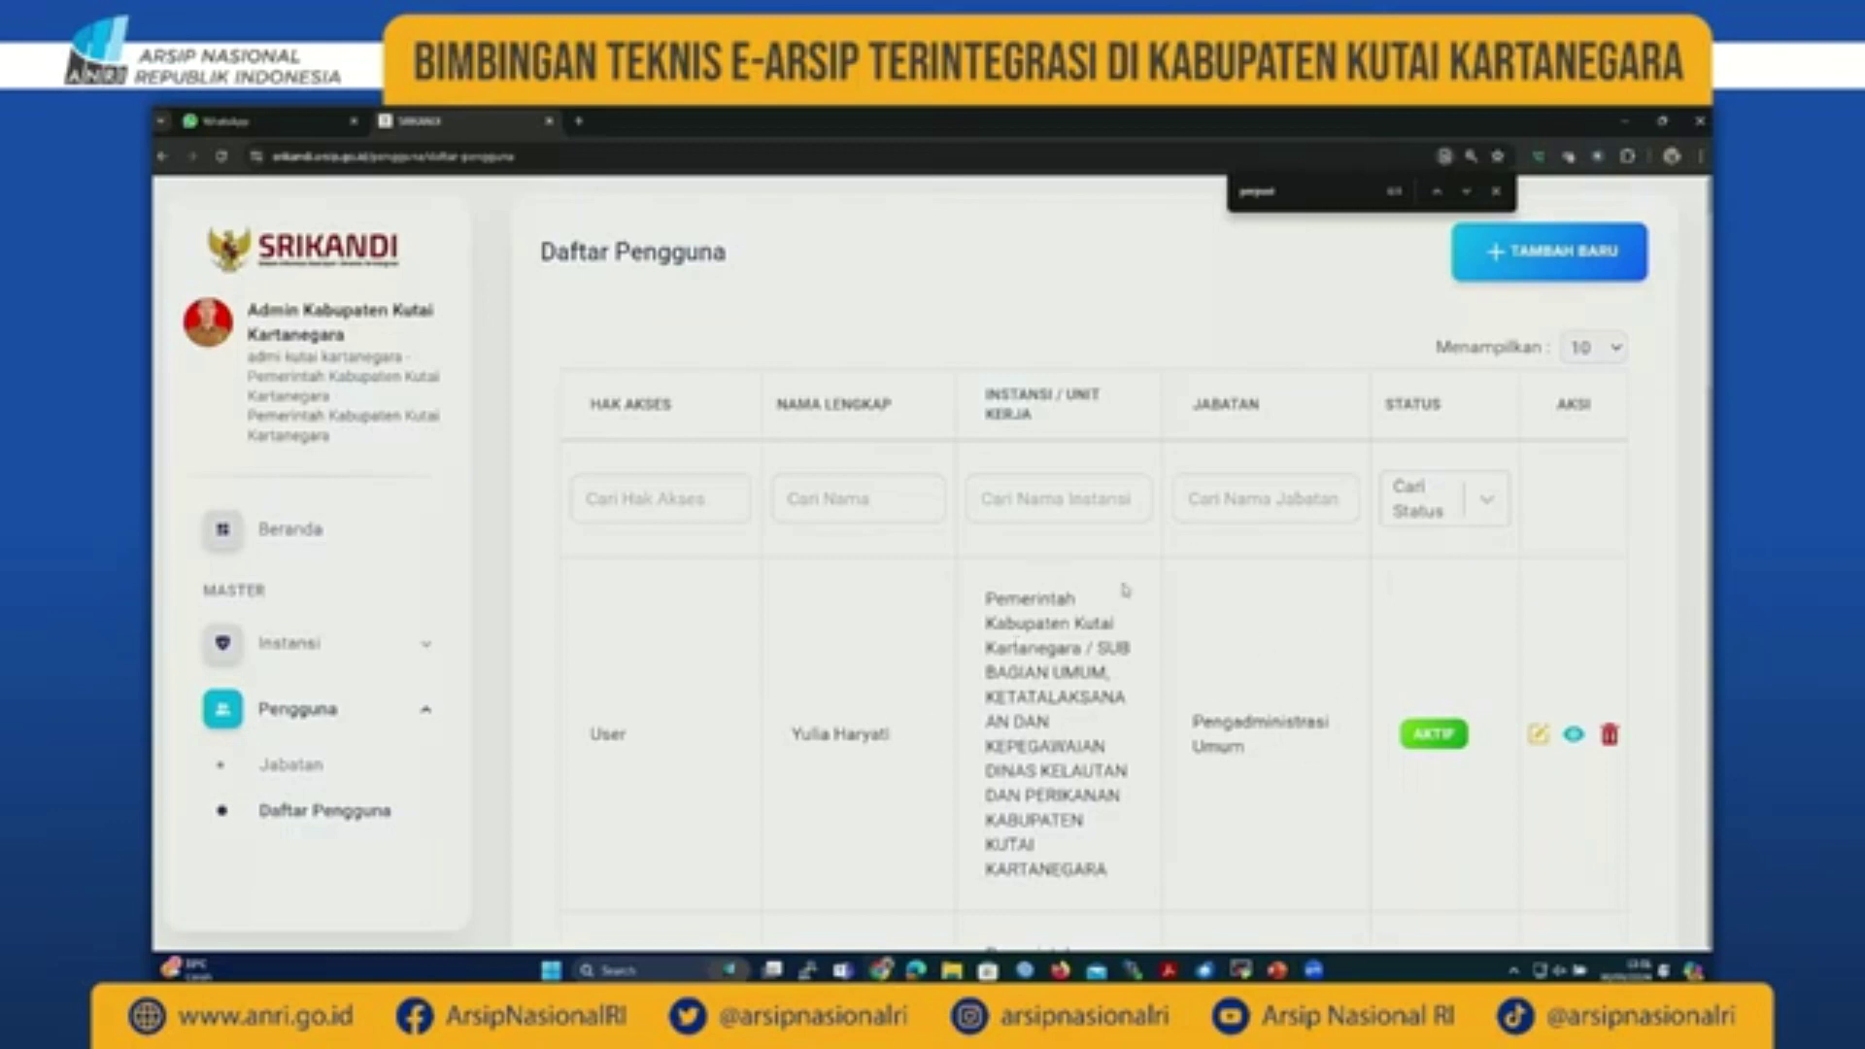
click(428, 651)
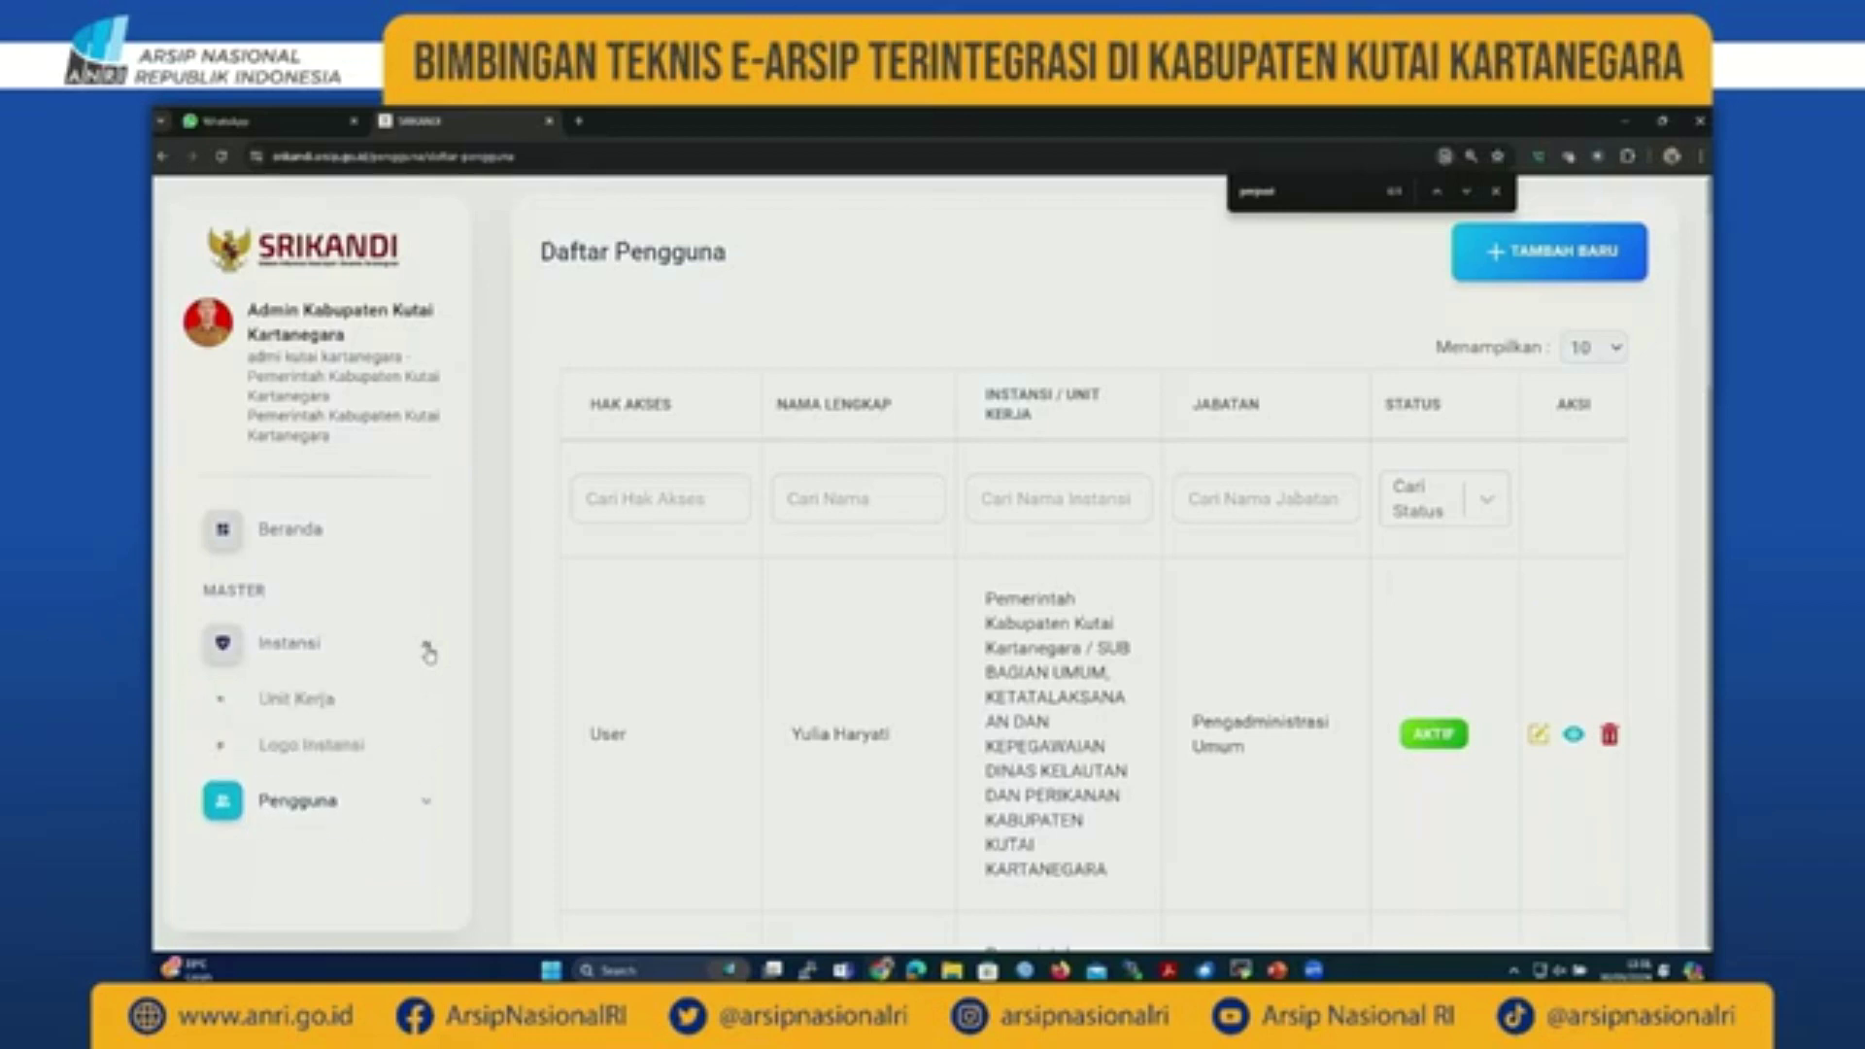